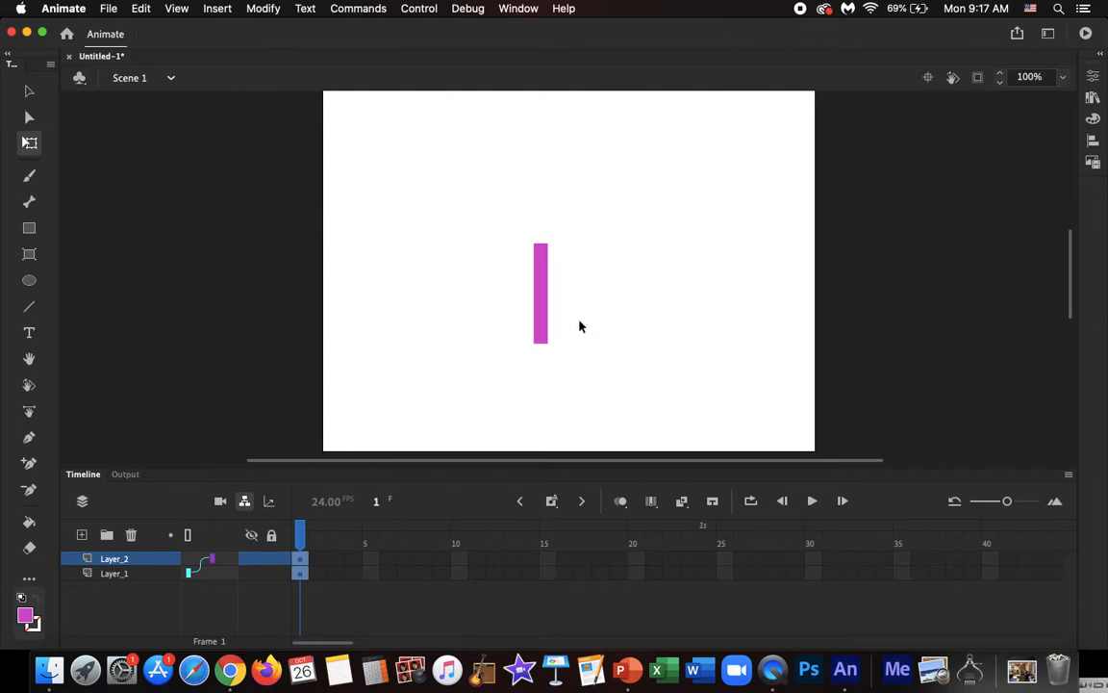
Examine which layer holds each half of the vertical bar and how the two layers are parented.
click(541, 317)
click(543, 256)
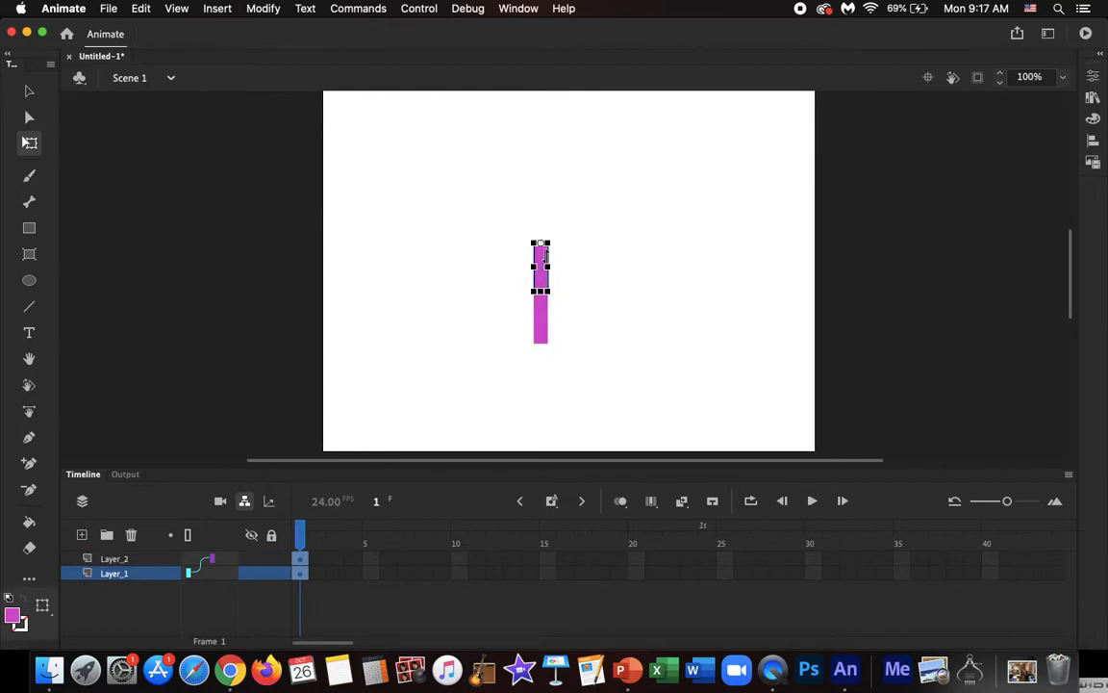
click(537, 322)
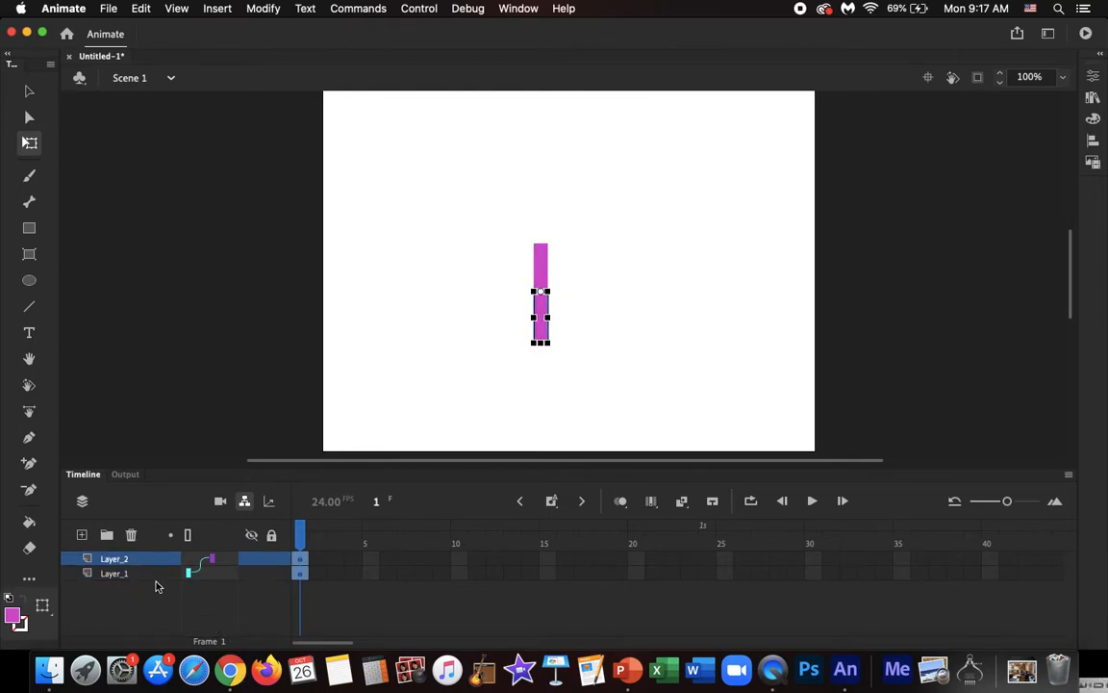
click(544, 277)
click(537, 332)
click(575, 261)
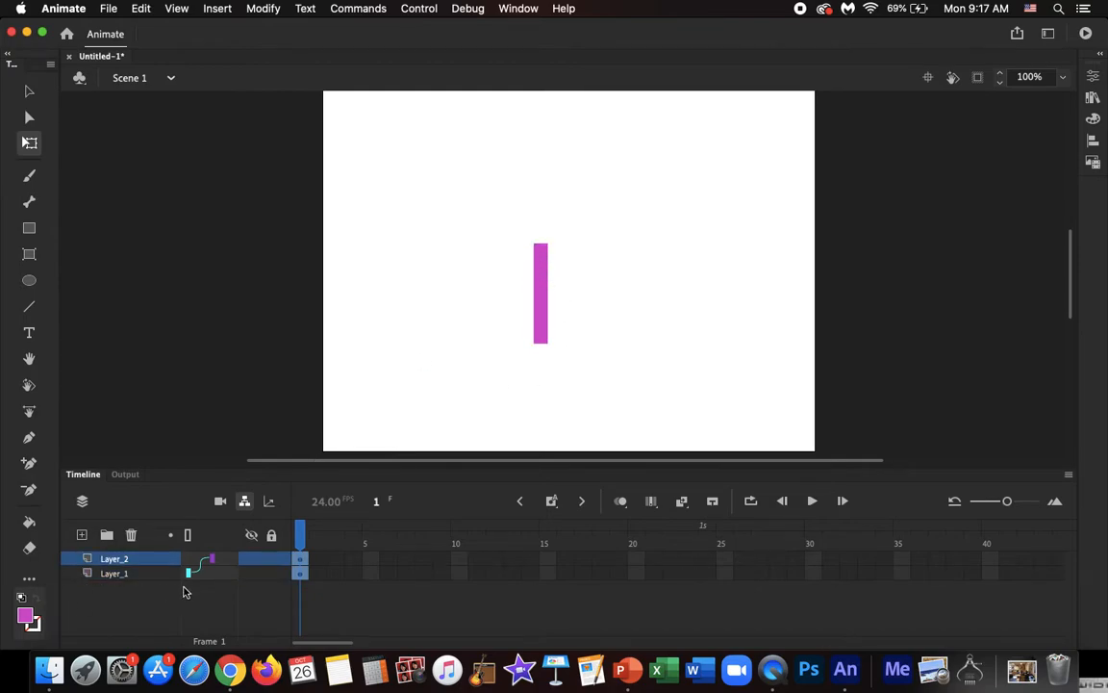
drag(198, 559, 198, 560)
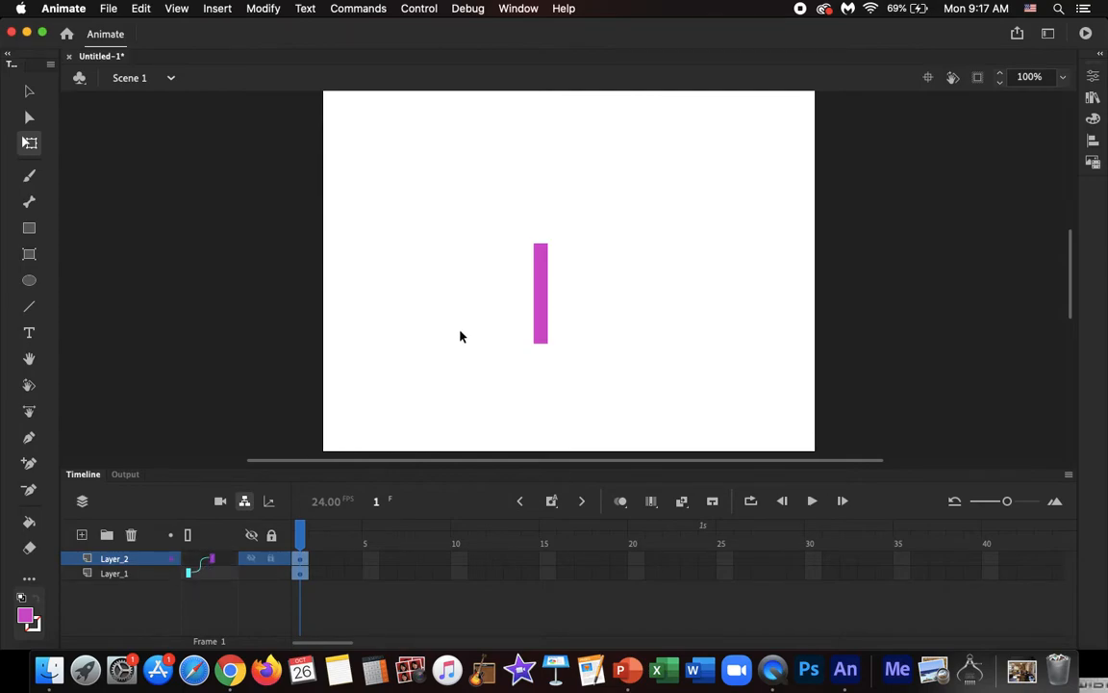
click(539, 334)
mouse_move(559, 361)
mouse_down()
mouse_move(589, 354)
mouse_move(558, 369)
mouse_up()
click(601, 360)
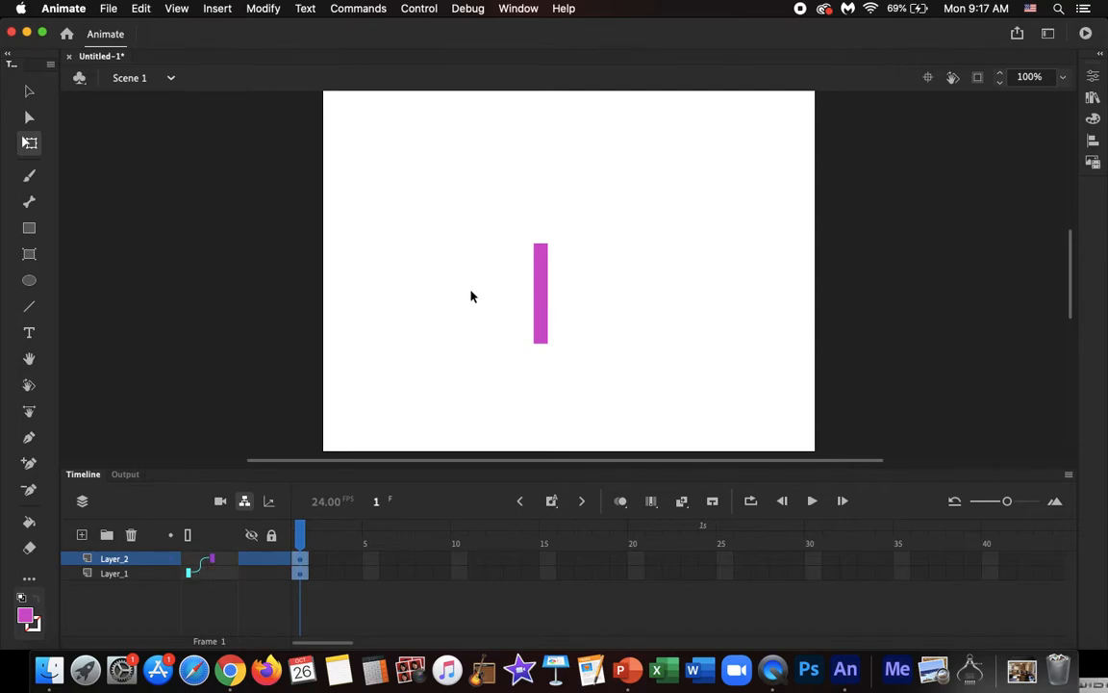
Rotate the upper bar segment about 45 degrees clockwise around its top pivot, swinging the parented lower segment along with it.
click(544, 271)
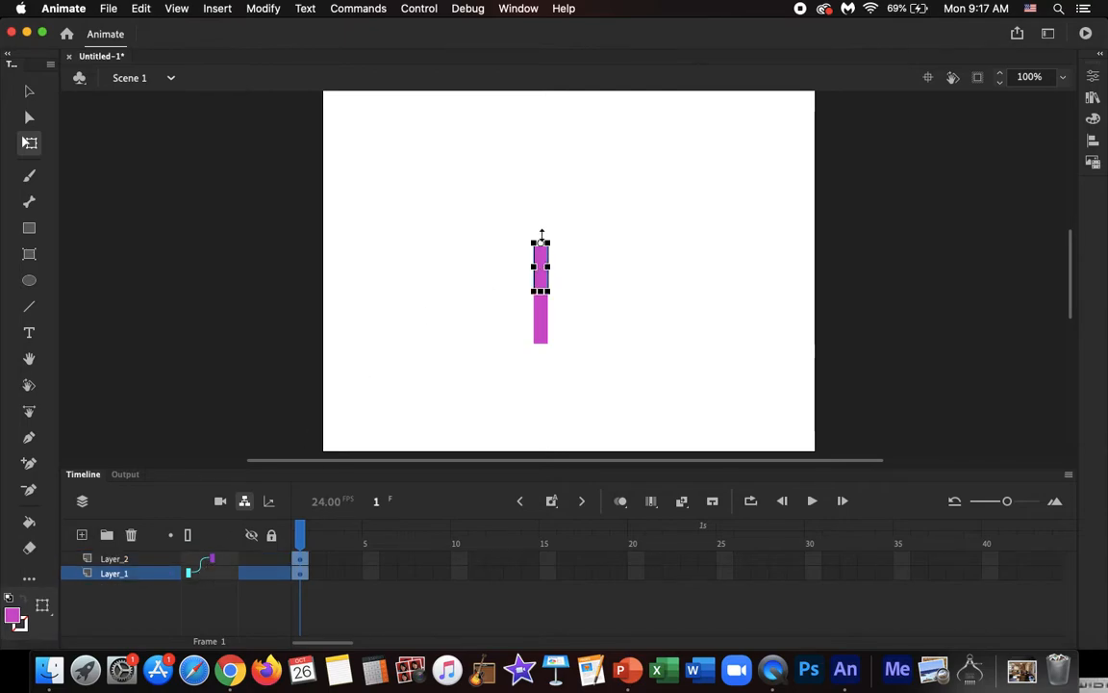
drag(557, 242, 625, 311)
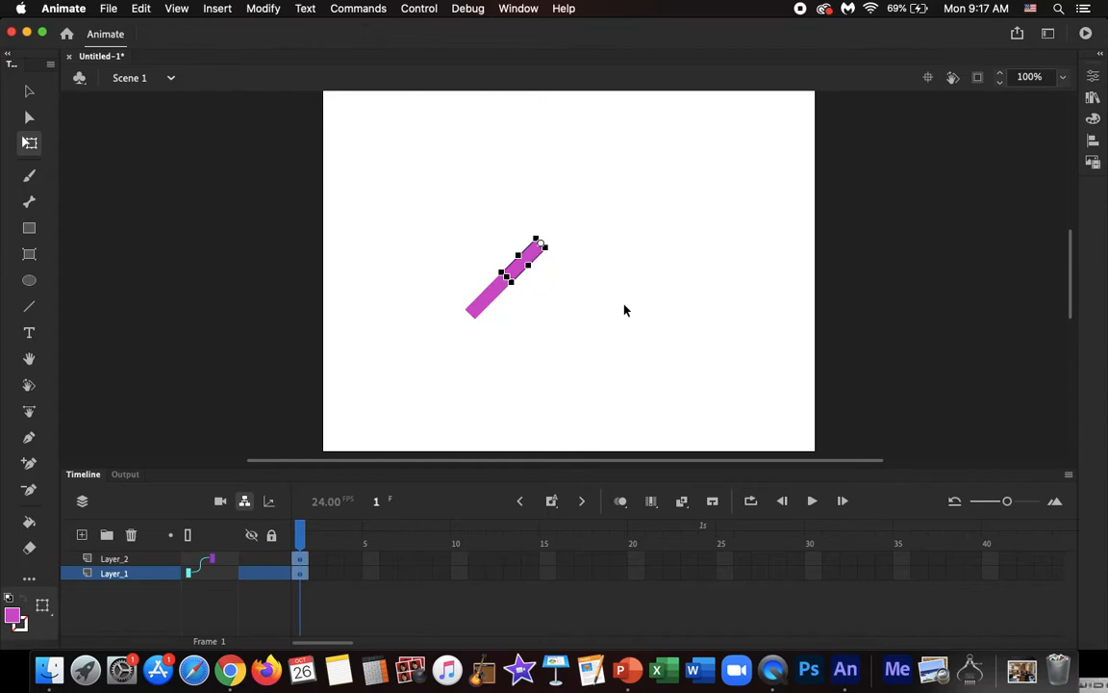
click(491, 301)
click(507, 278)
click(492, 301)
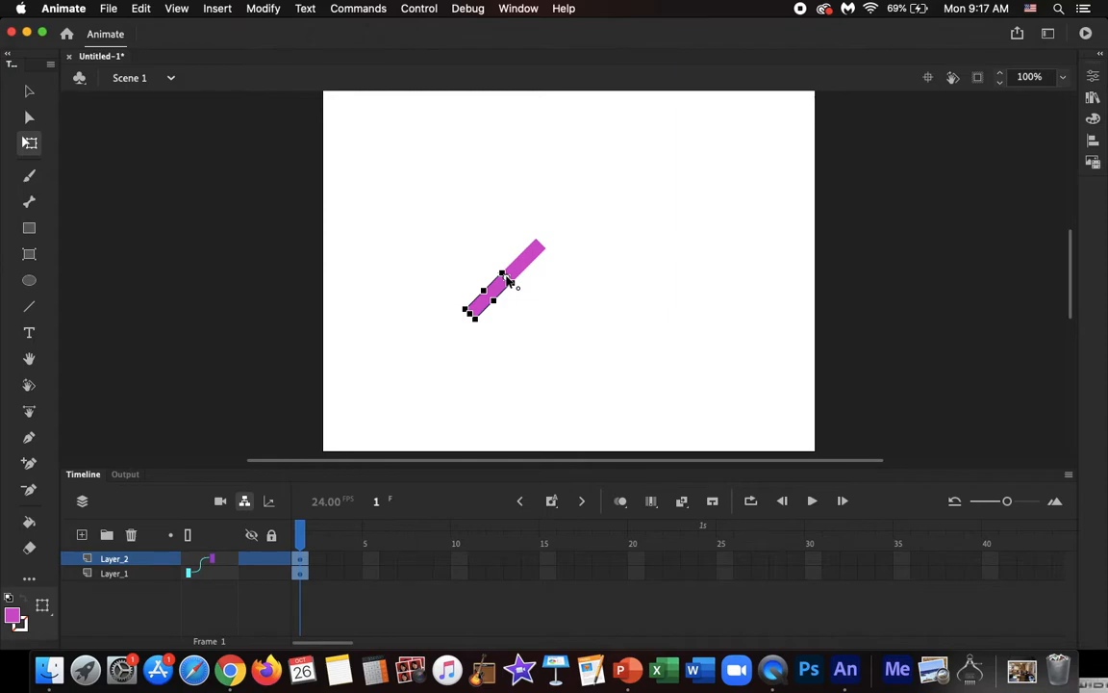
click(586, 292)
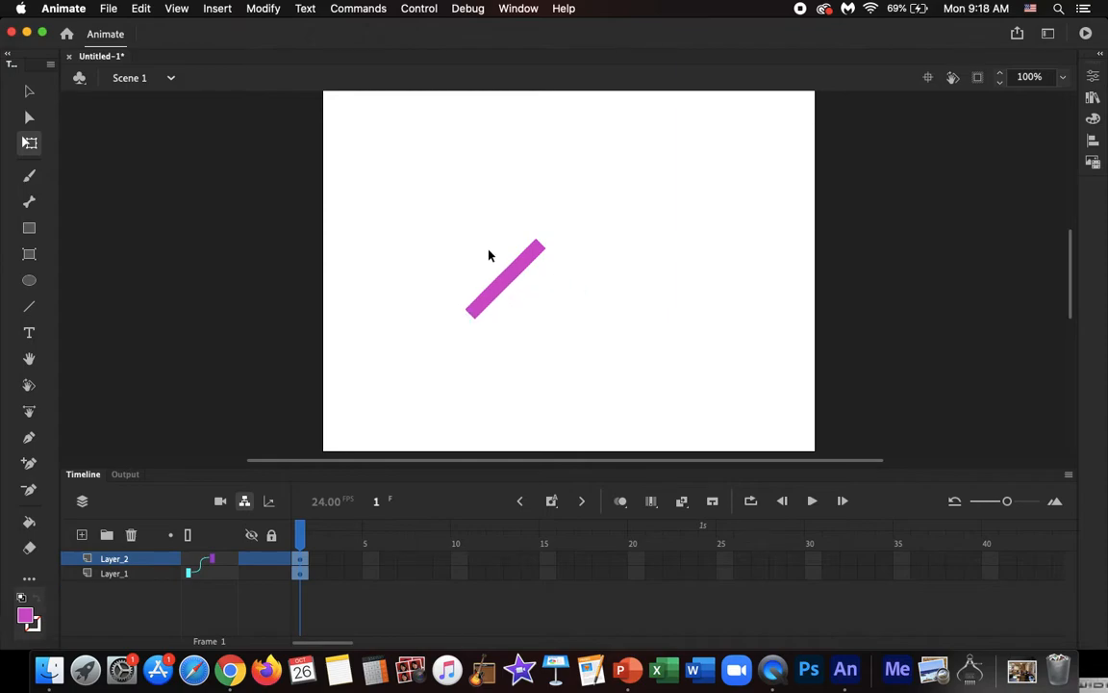
Examine the upper and lower segments of the diagonal bar and the pivot points where they rotate.
click(498, 303)
mouse_move(481, 327)
mouse_down()
mouse_move(512, 345)
mouse_move(596, 248)
mouse_move(354, 300)
mouse_move(488, 323)
mouse_up()
click(550, 256)
click(537, 249)
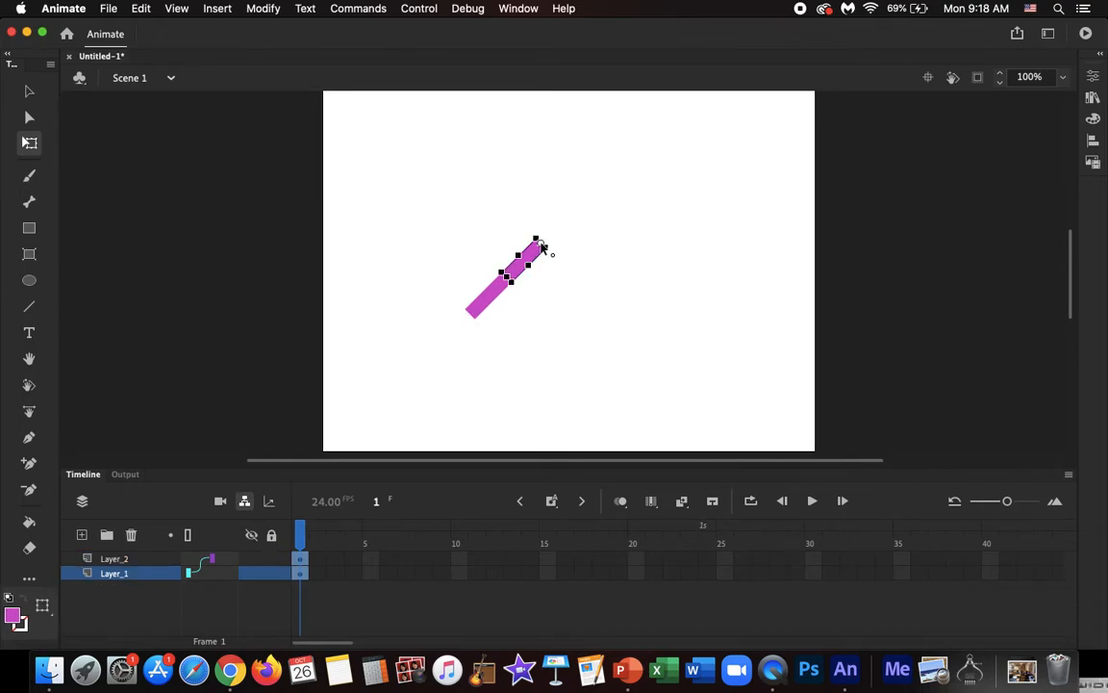
click(553, 325)
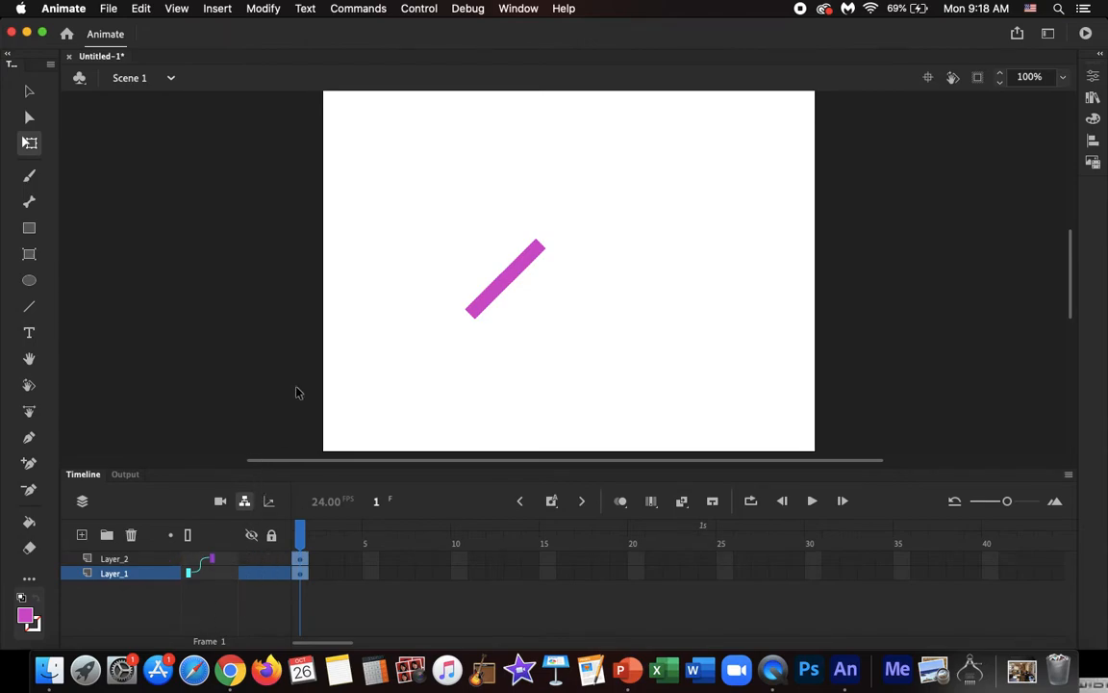
click(512, 274)
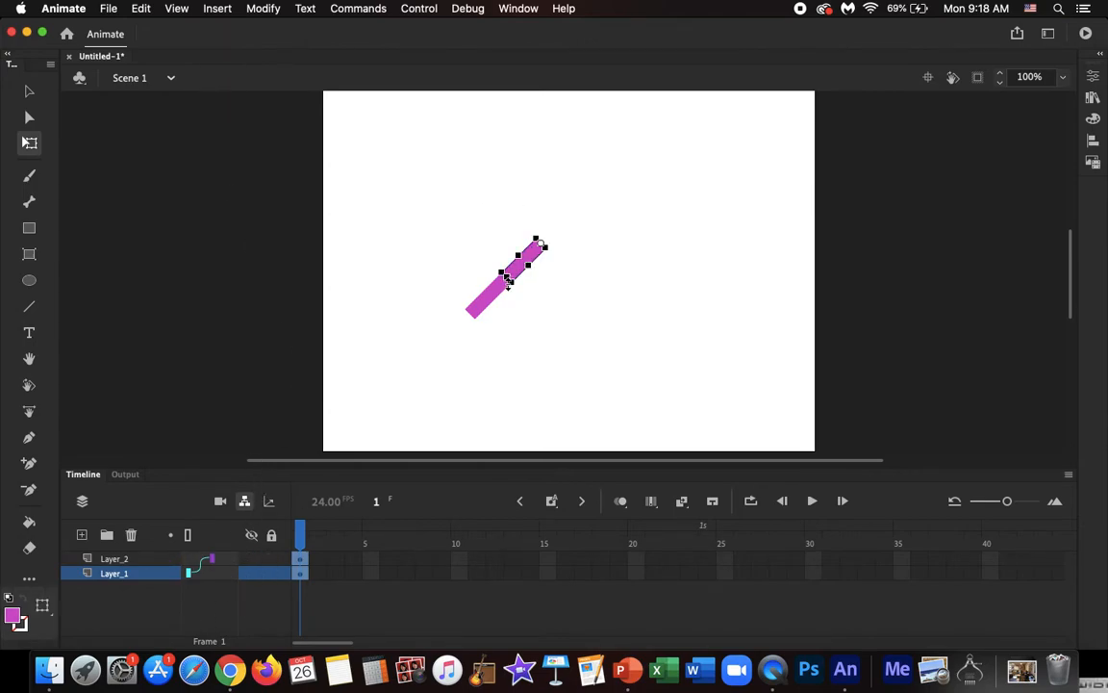
click(501, 296)
click(567, 357)
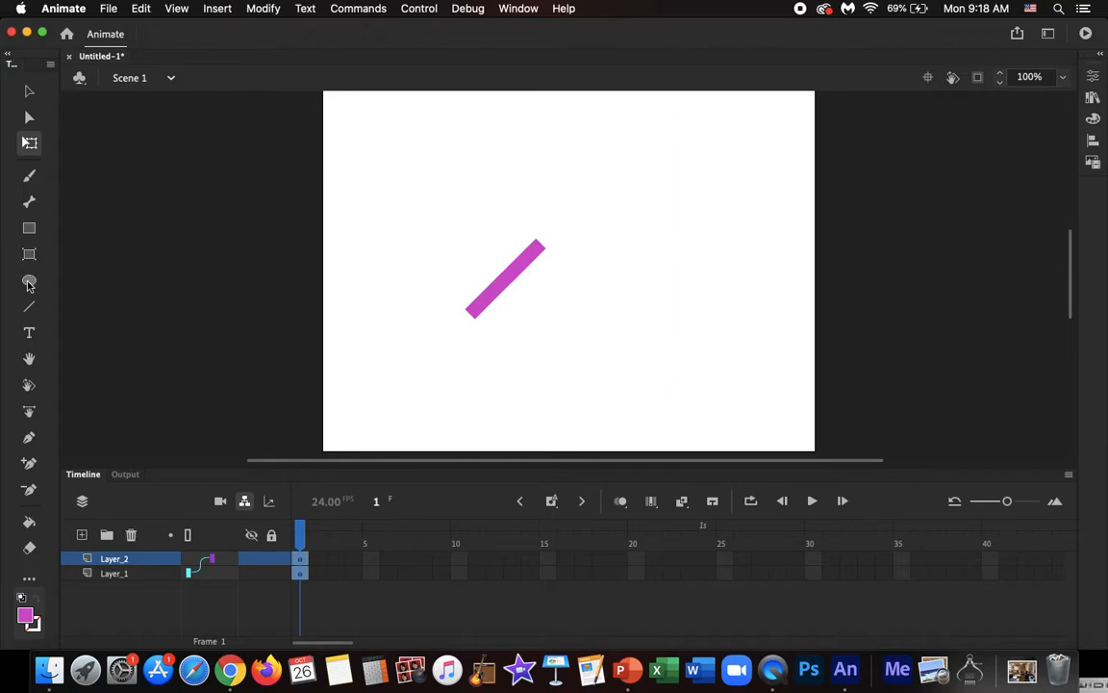
Draw a thin vertical magenta rectangle on the stage to the right of the diagonal bar.
click(30, 229)
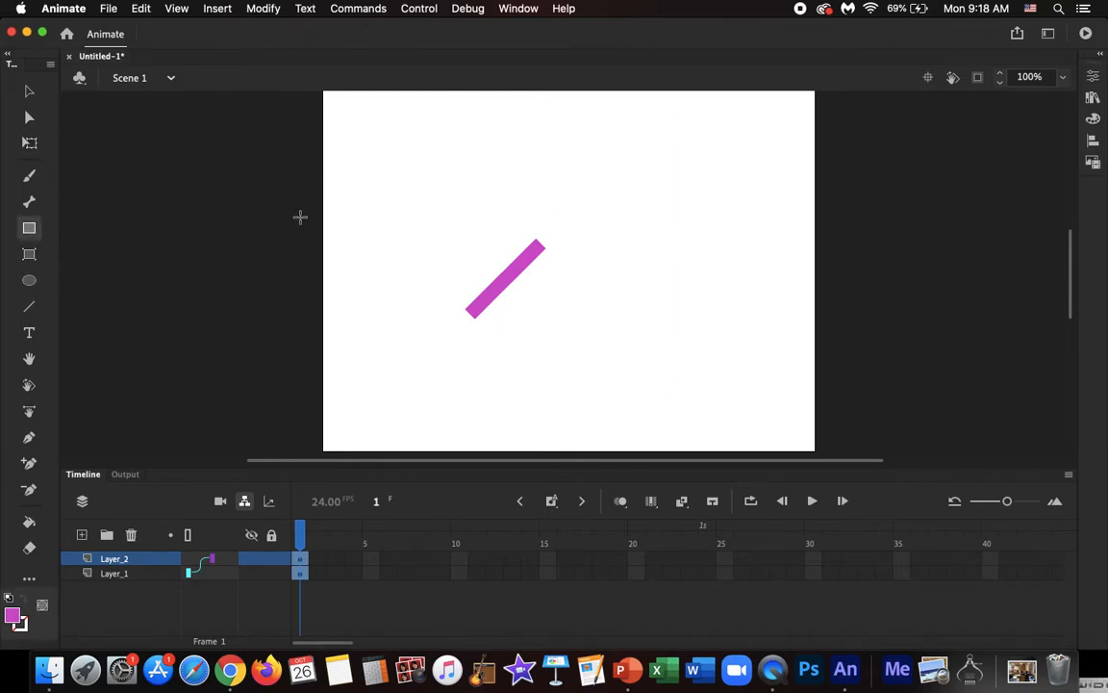
drag(682, 216, 697, 310)
click(30, 142)
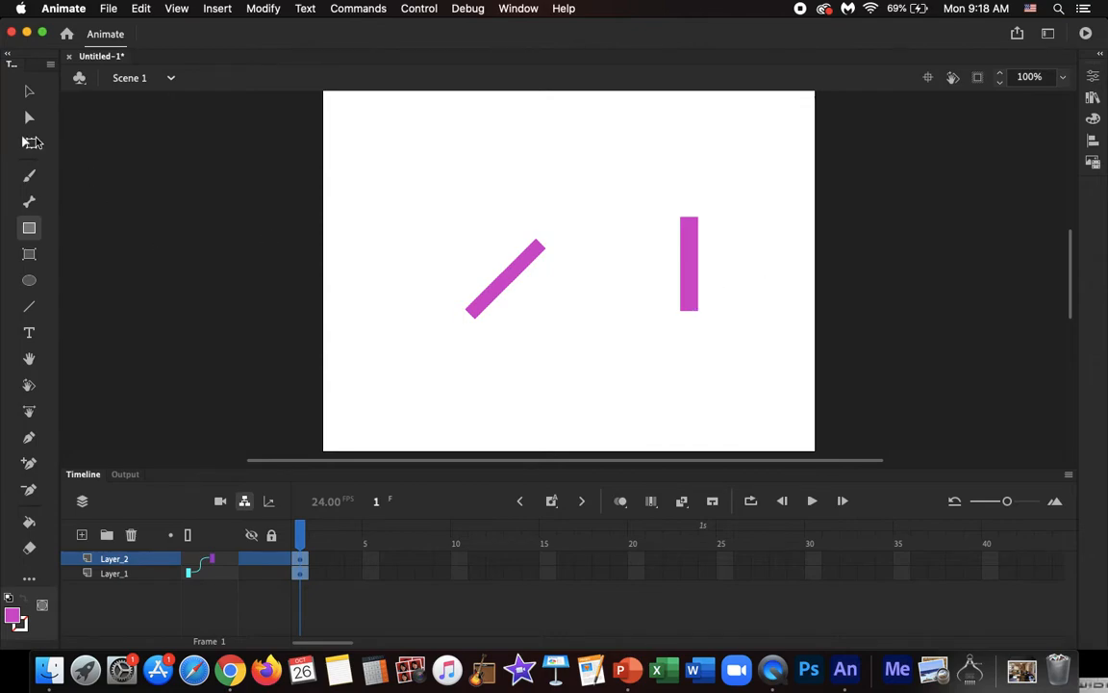
click(693, 285)
click(779, 247)
Review the folder and type options for converting the new rectangle to a symbol, without converting it.
right_click(688, 269)
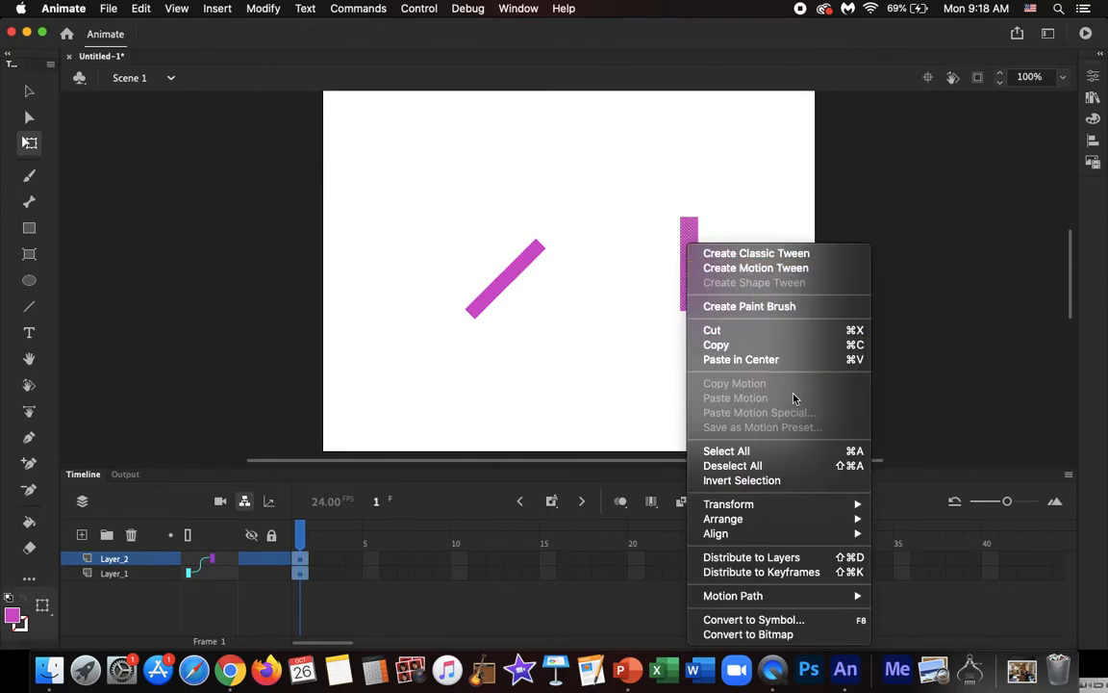
mouse_move(748, 535)
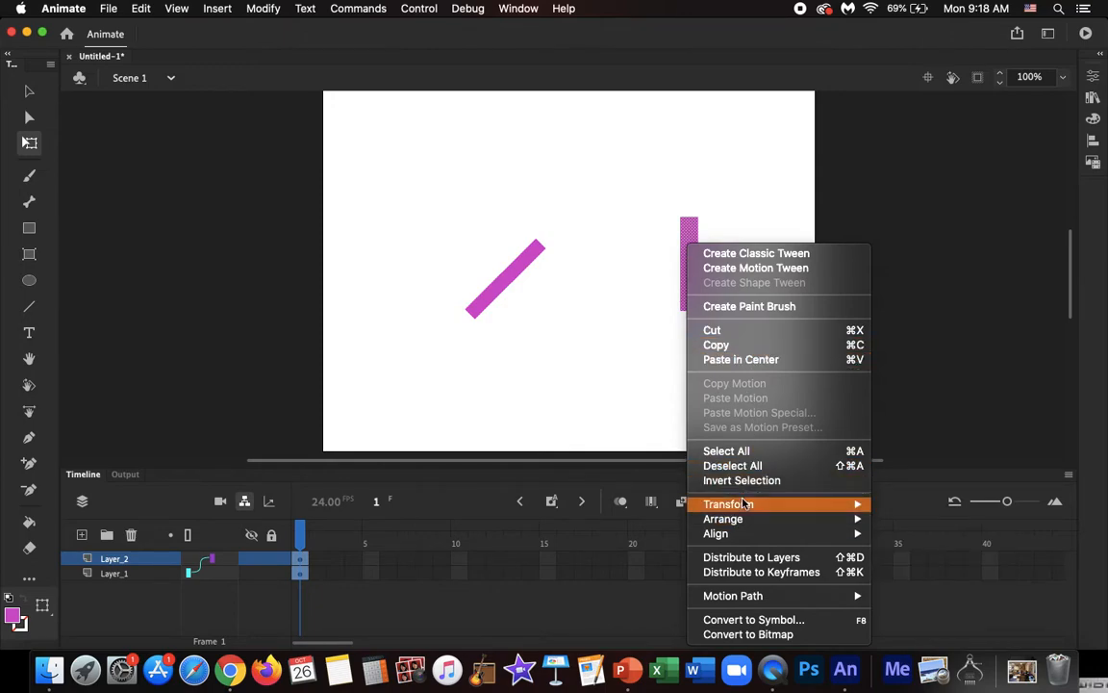
click(757, 621)
click(419, 145)
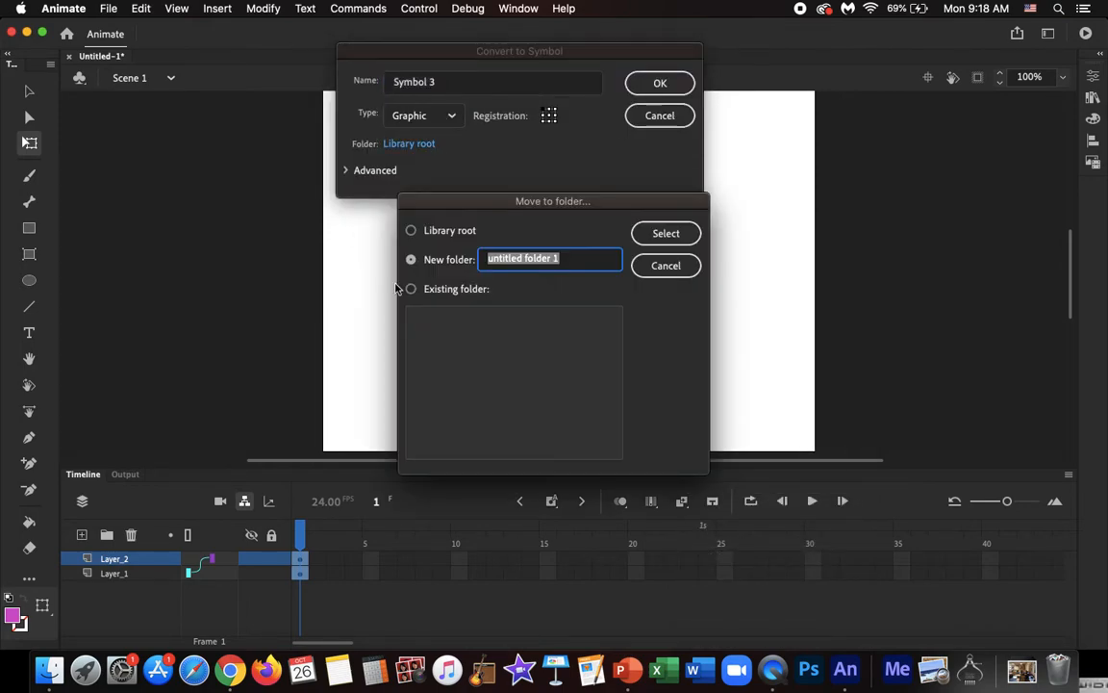
click(685, 265)
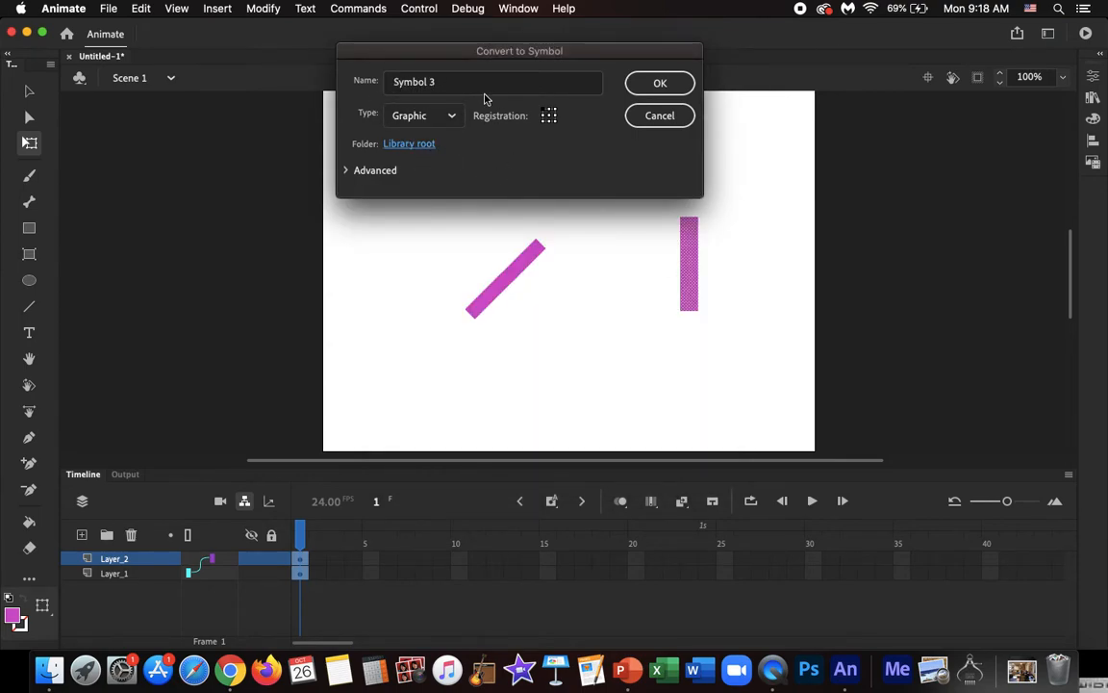
click(435, 115)
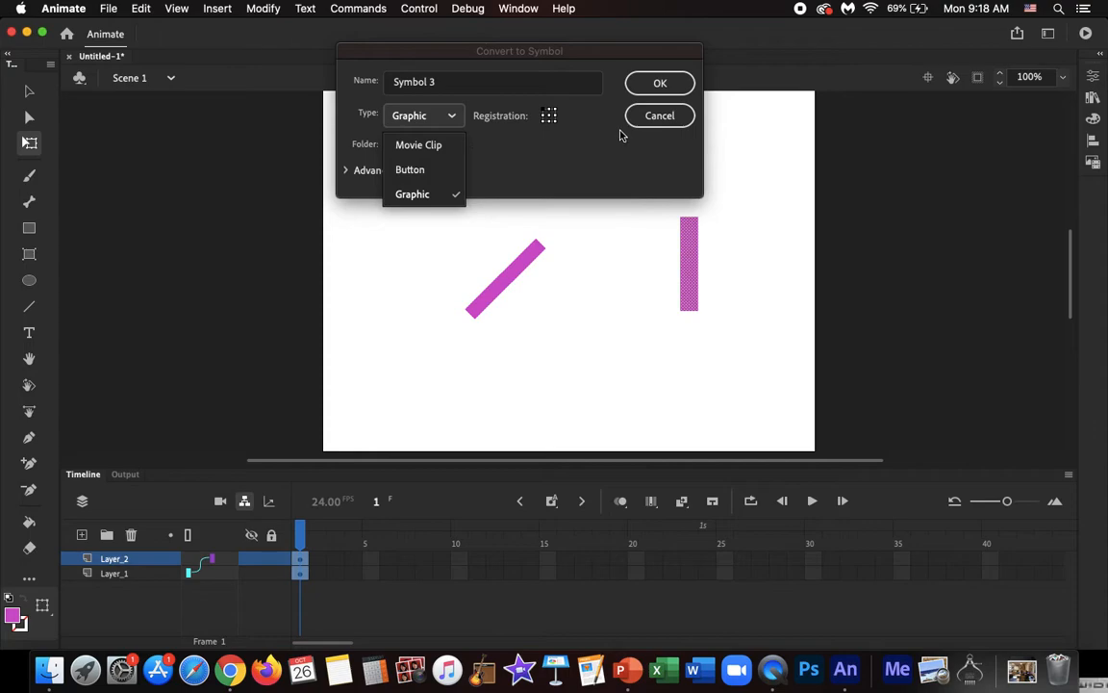
click(587, 133)
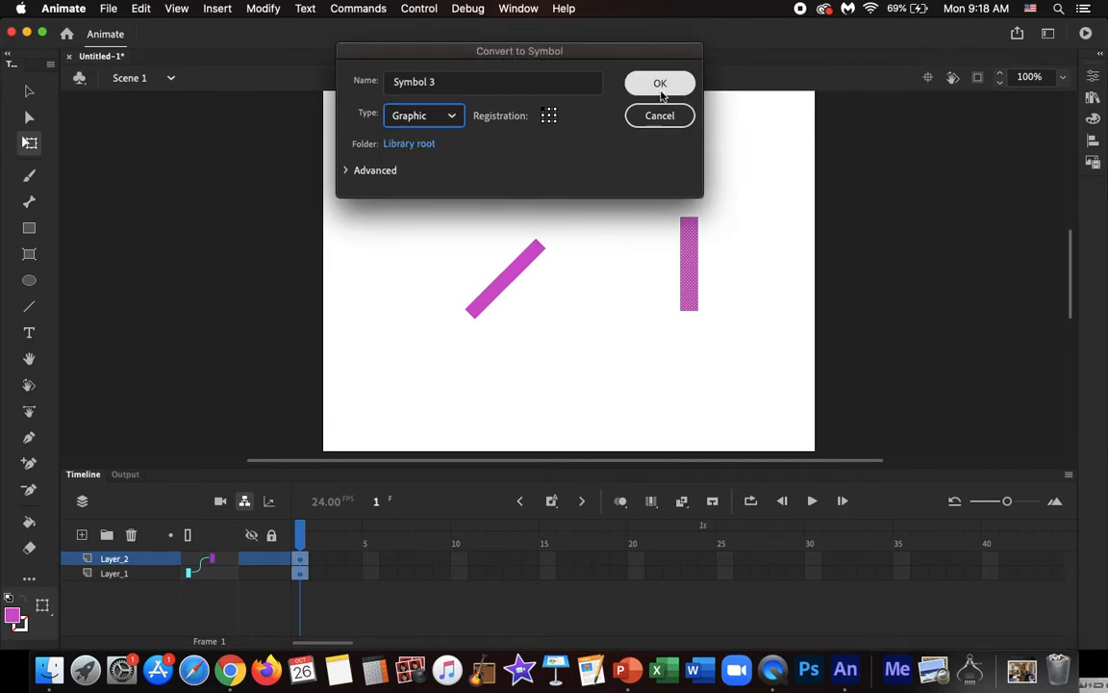
click(678, 115)
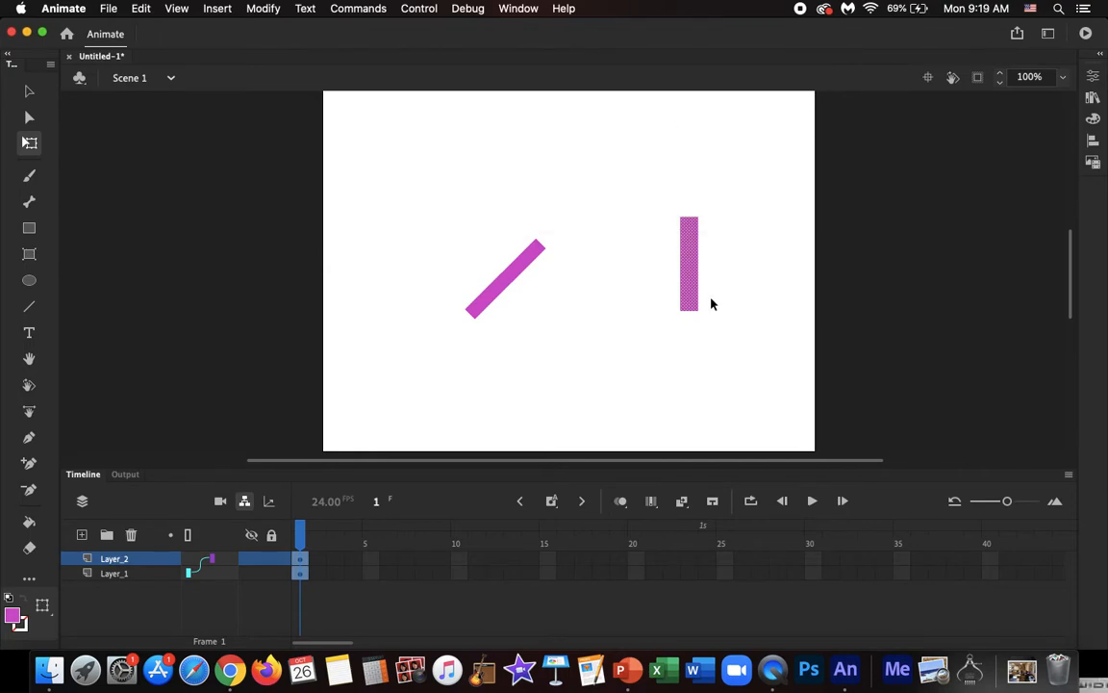
Delete the extra vertical rectangle from the stage.
click(695, 176)
drag(652, 188, 737, 361)
key(Delete)
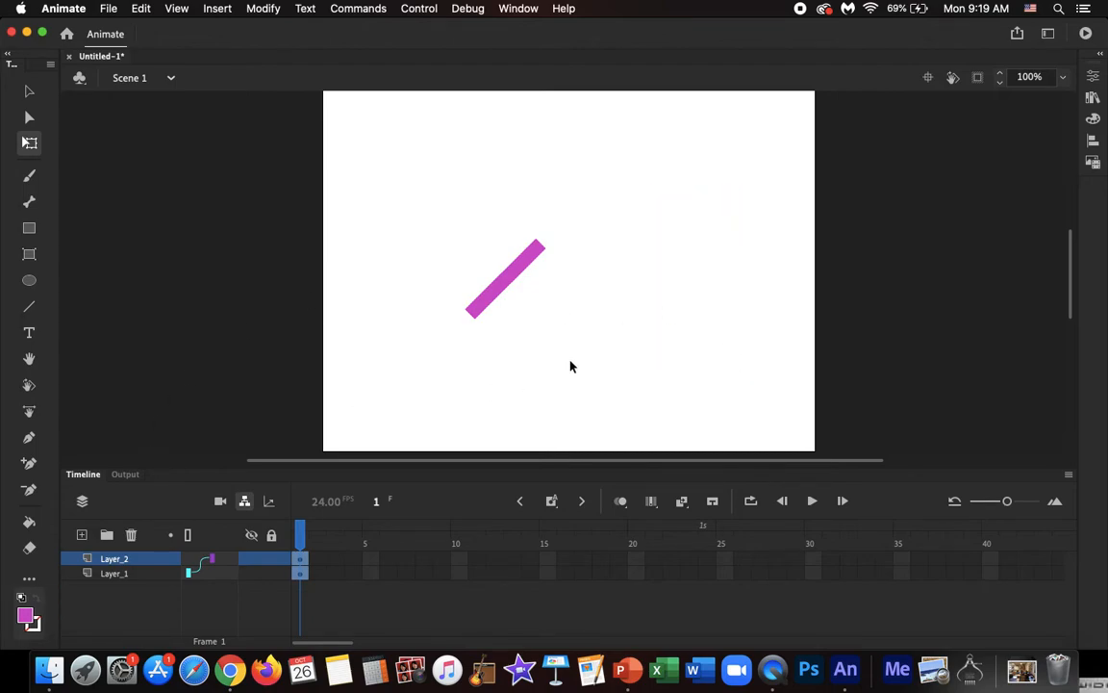
Insert a keyframe at frame 15 on both Layer_1 and Layer_2.
click(520, 260)
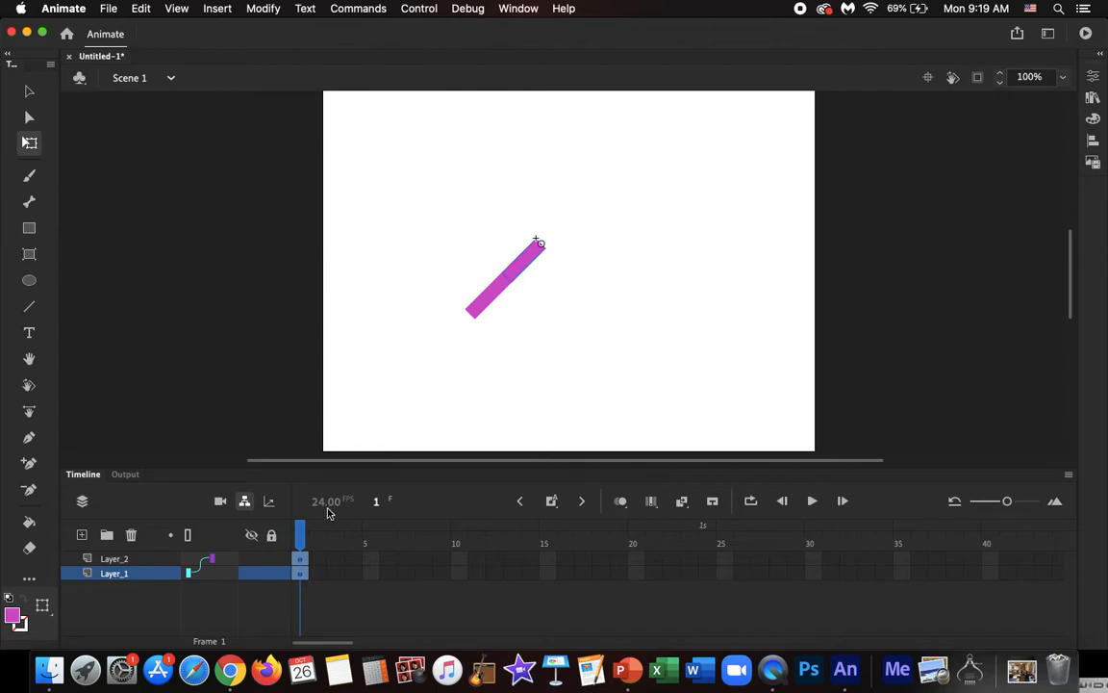
click(301, 532)
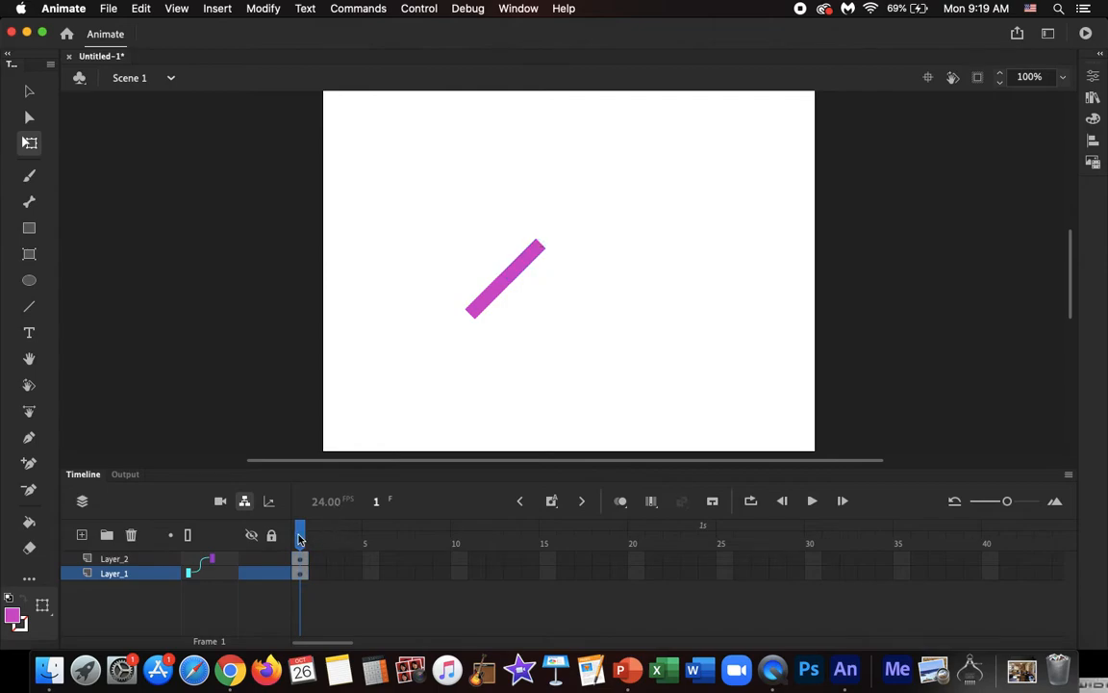
drag(323, 558, 549, 581)
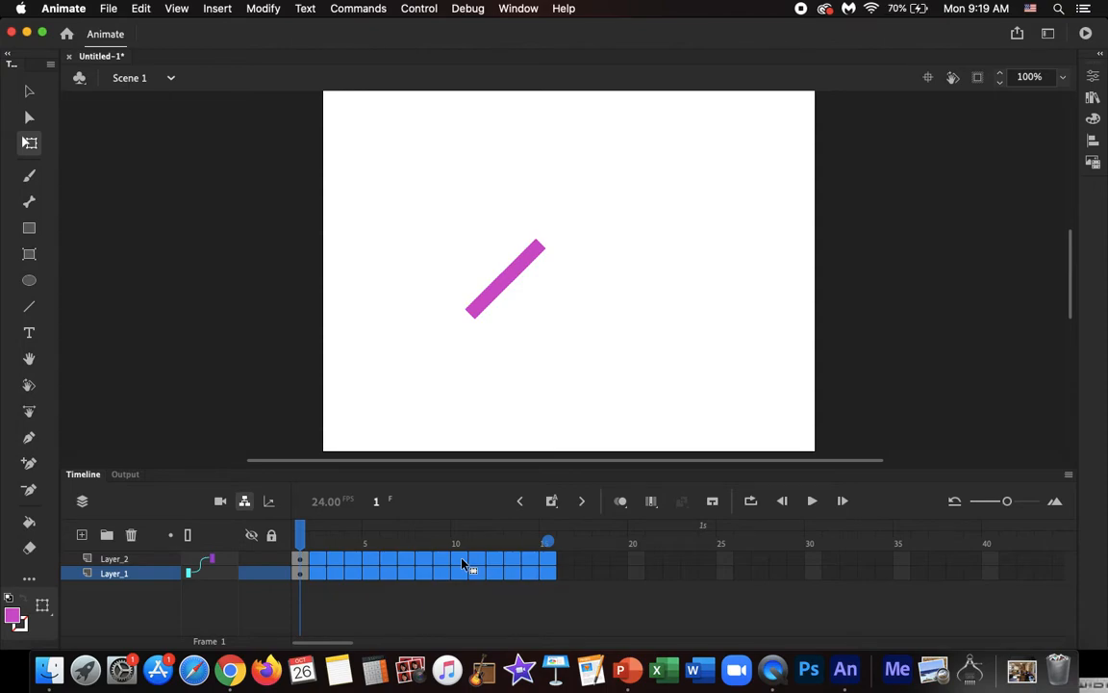
right_click(463, 565)
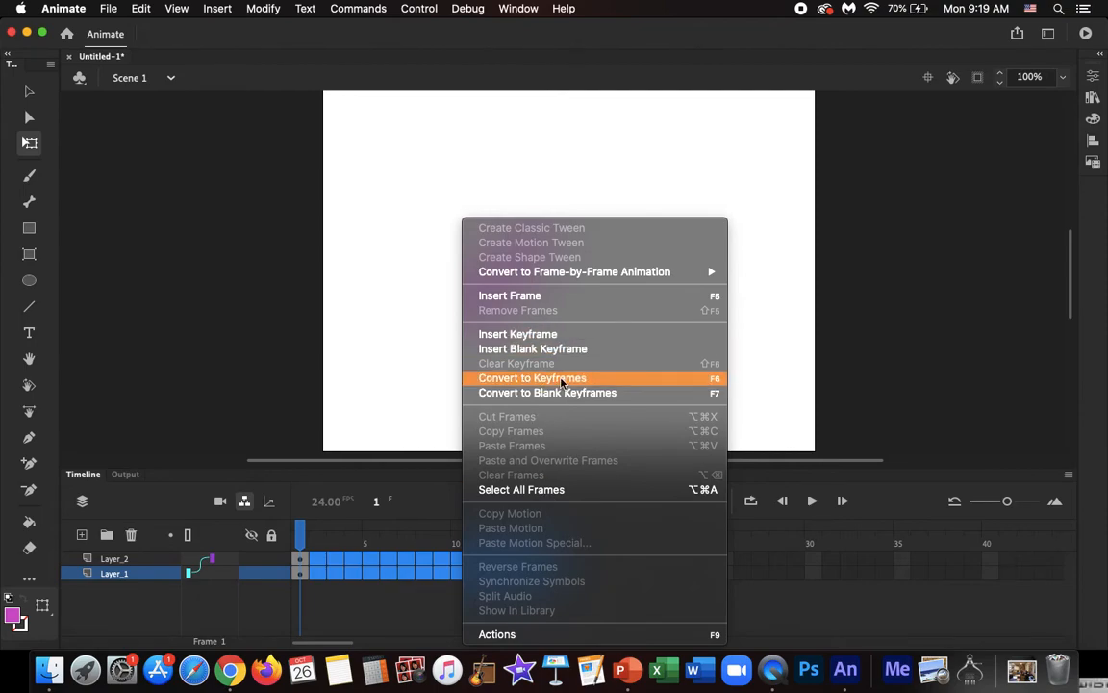
click(784, 459)
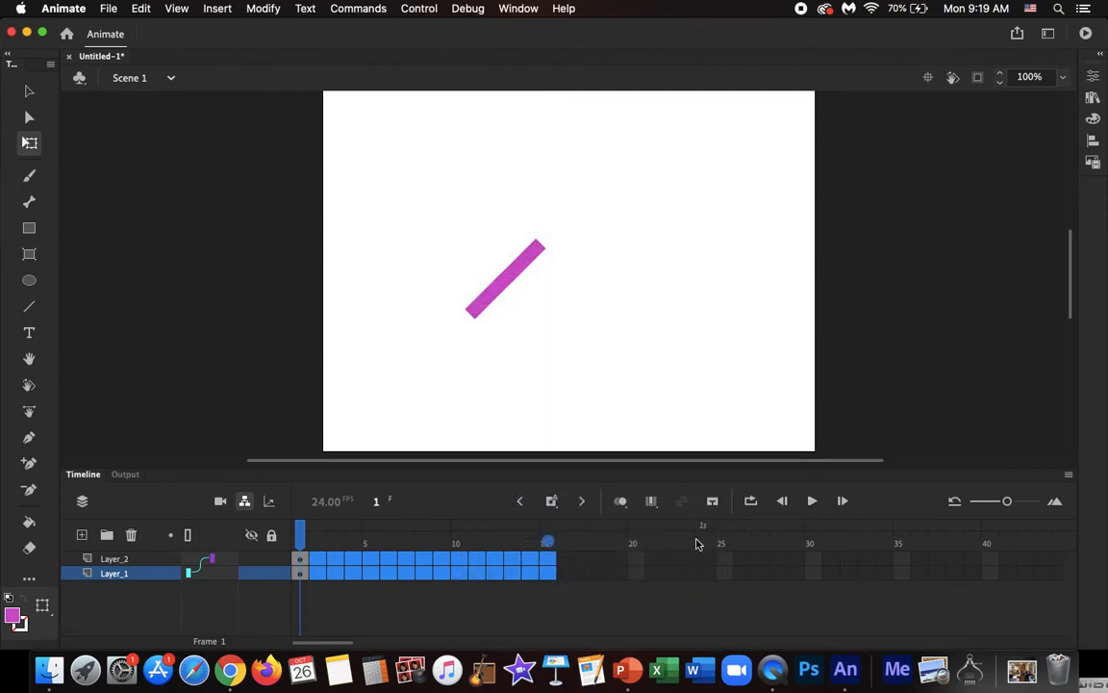
right_click(458, 565)
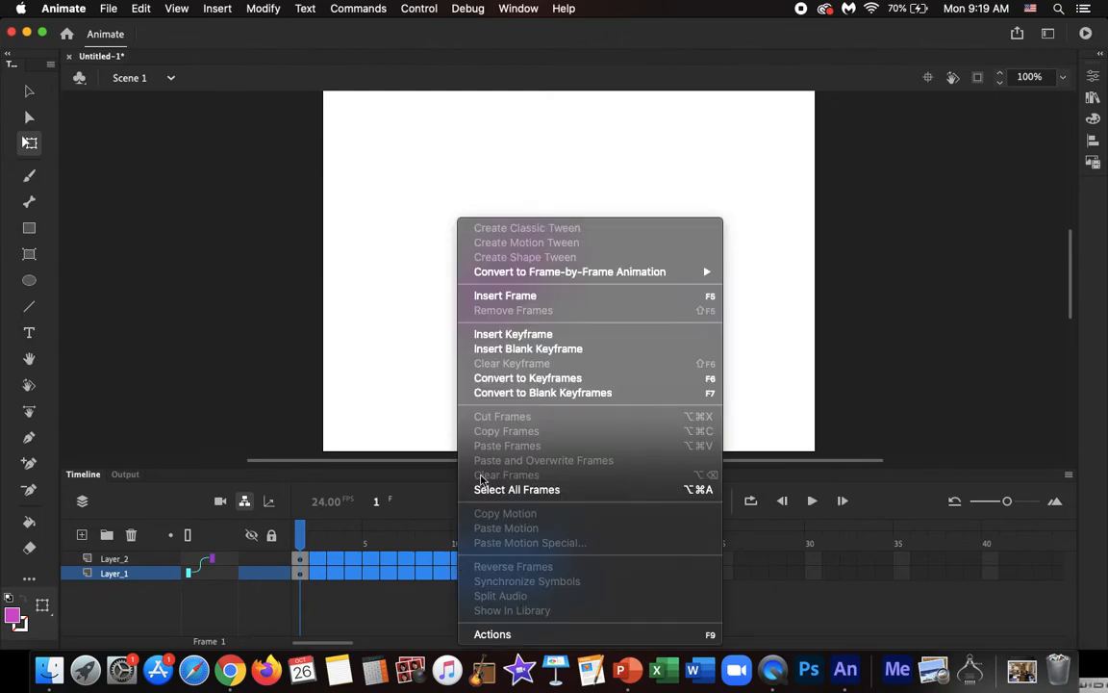
click(539, 334)
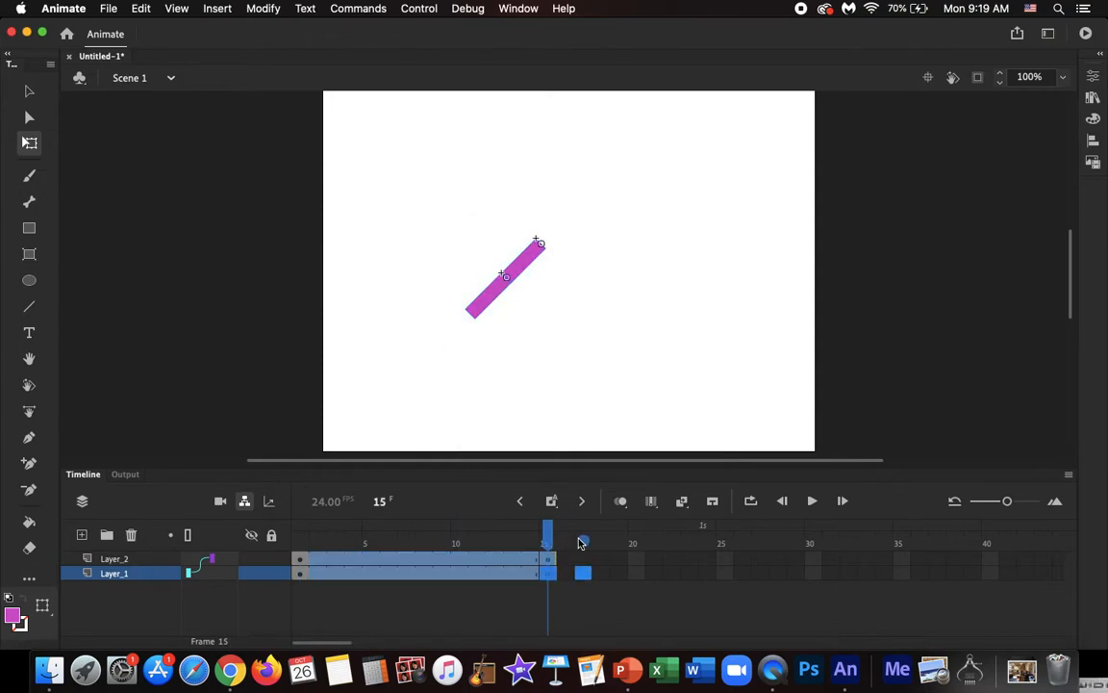
Insert a keyframe at frame 24 on both Layer_1 and Layer_2.
drag(580, 544, 711, 580)
click(544, 563)
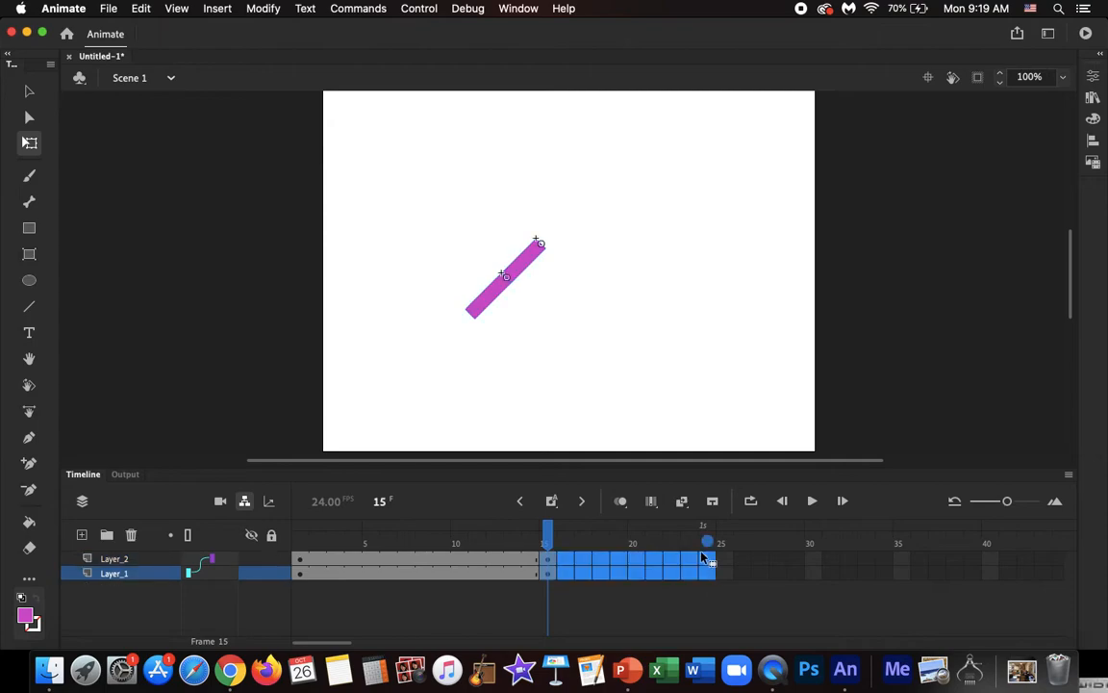
right_click(708, 576)
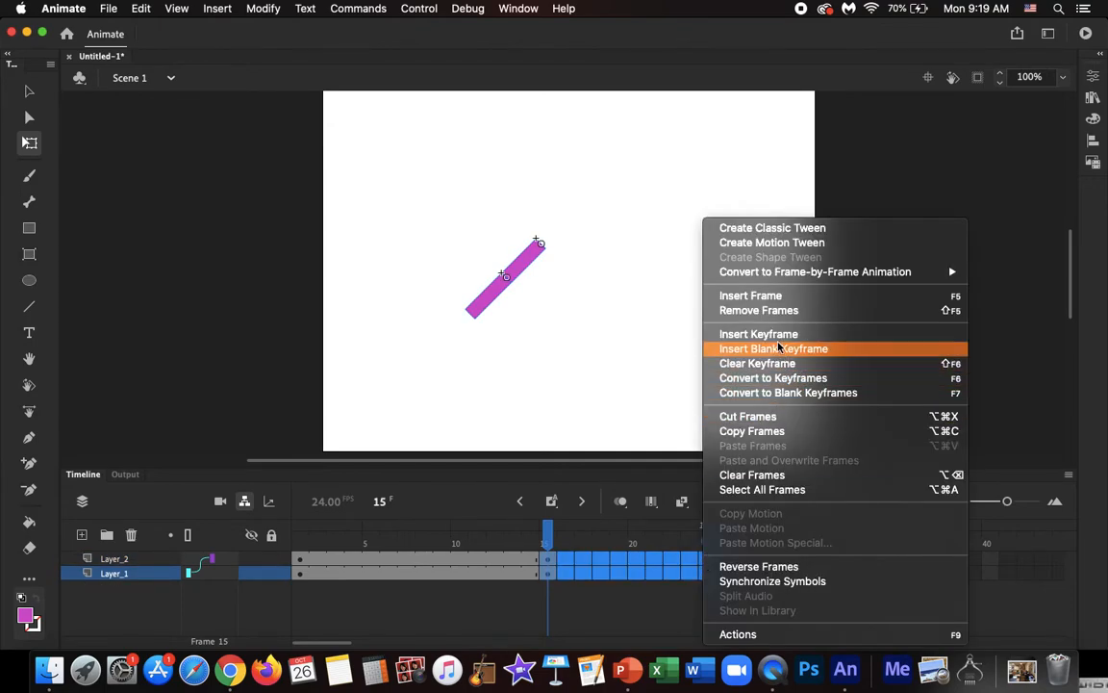
click(772, 243)
Insert a keyframe at frame 3 on both Layer_1 and Layer_2.
drag(707, 535, 337, 550)
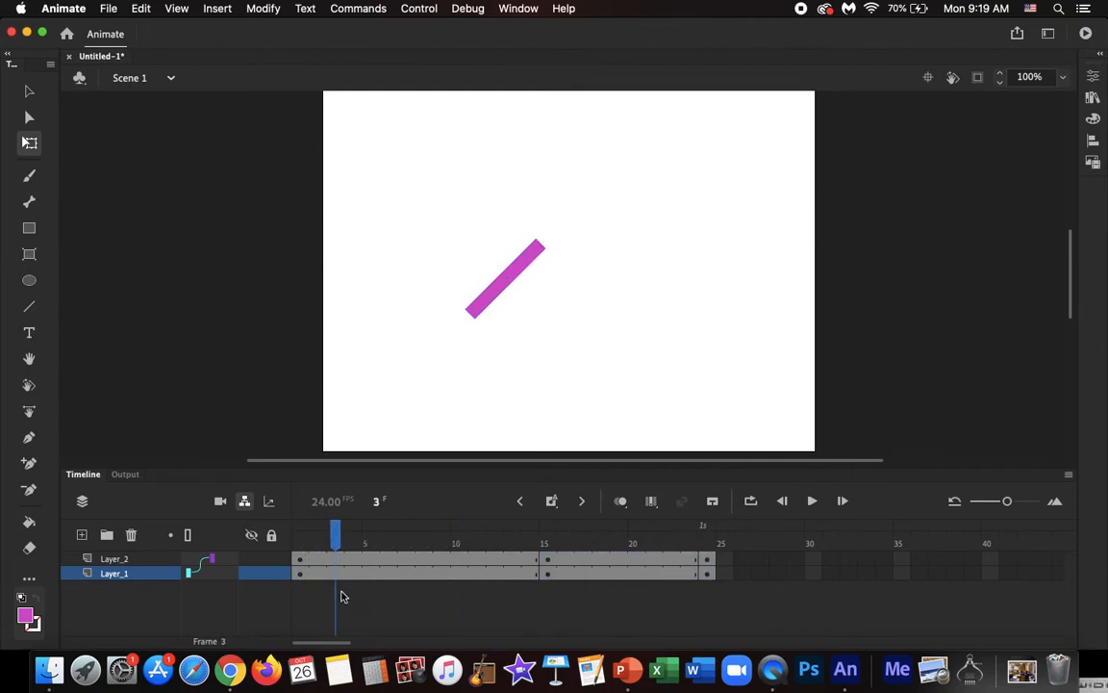
mouse_move(333, 536)
mouse_down()
mouse_move(300, 538)
mouse_move(337, 541)
mouse_up()
click(339, 572)
right_click(339, 565)
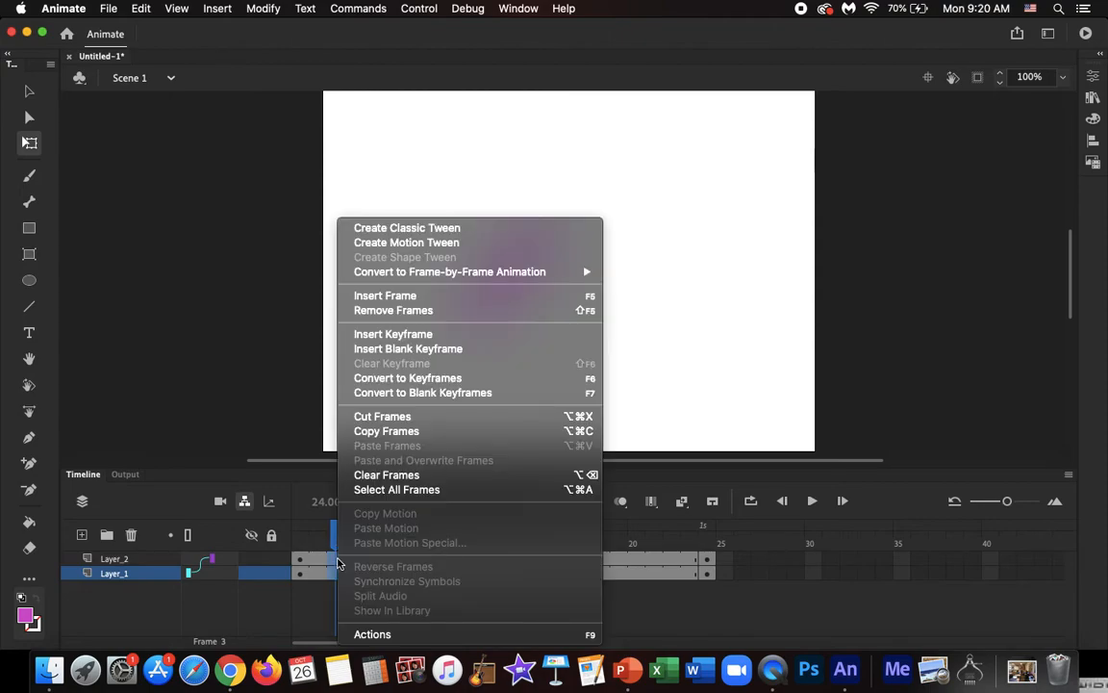
click(415, 336)
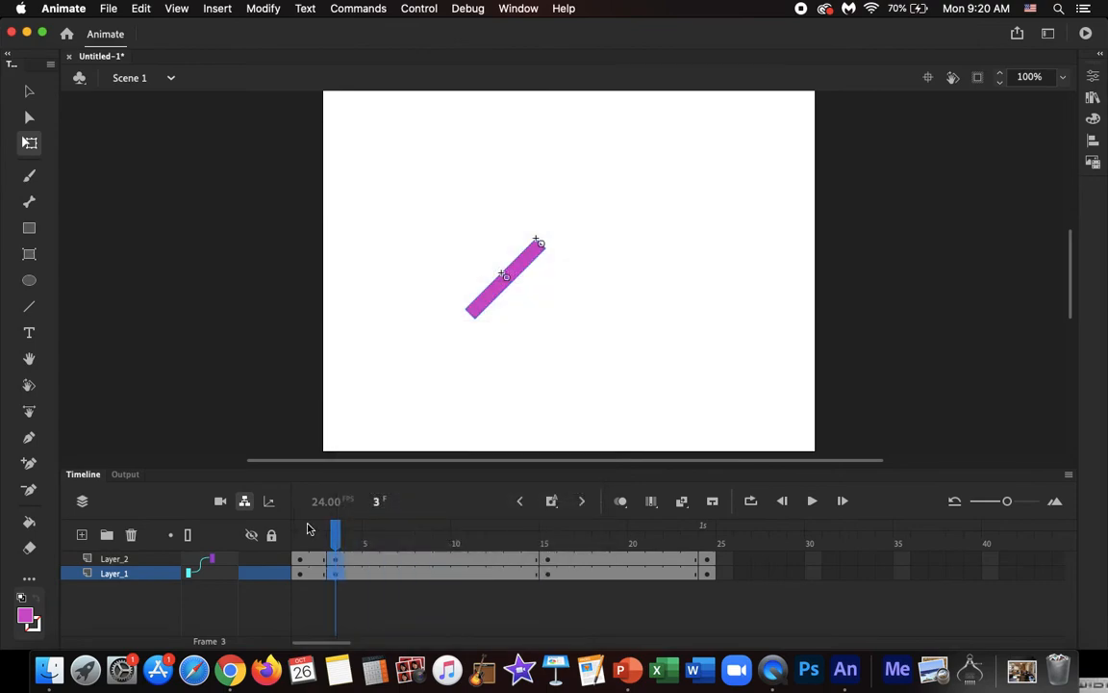
Insert keyframes at frames 5, 7 and 9 on both Layer_1 and Layer_2.
click(371, 560)
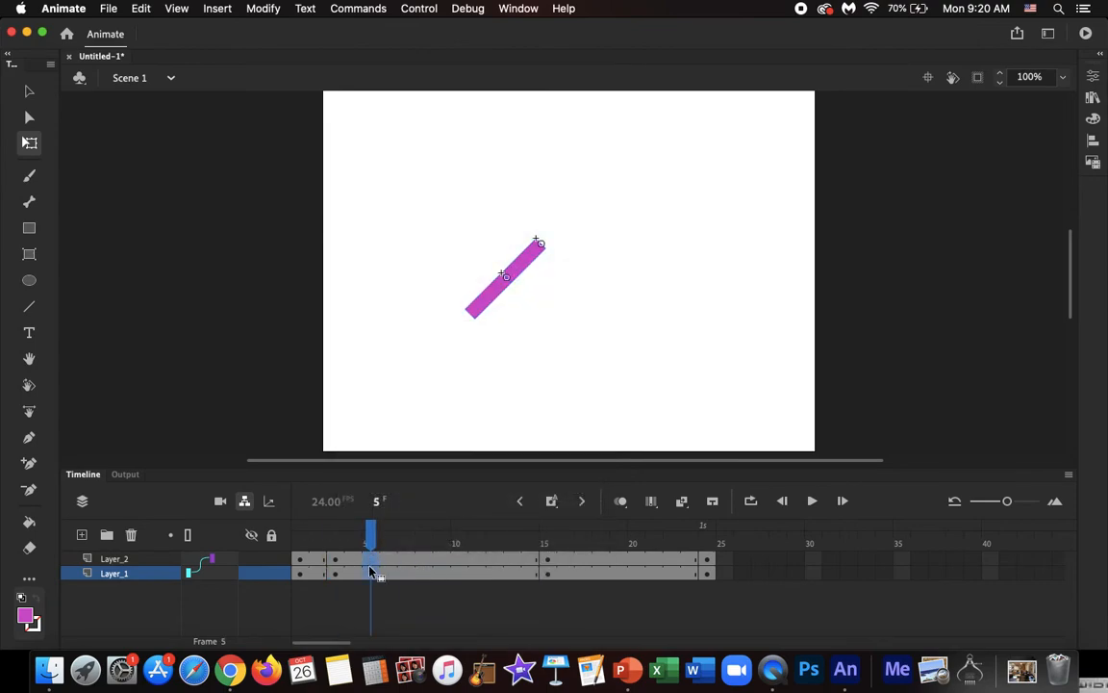
right_click(373, 562)
click(433, 334)
click(407, 573)
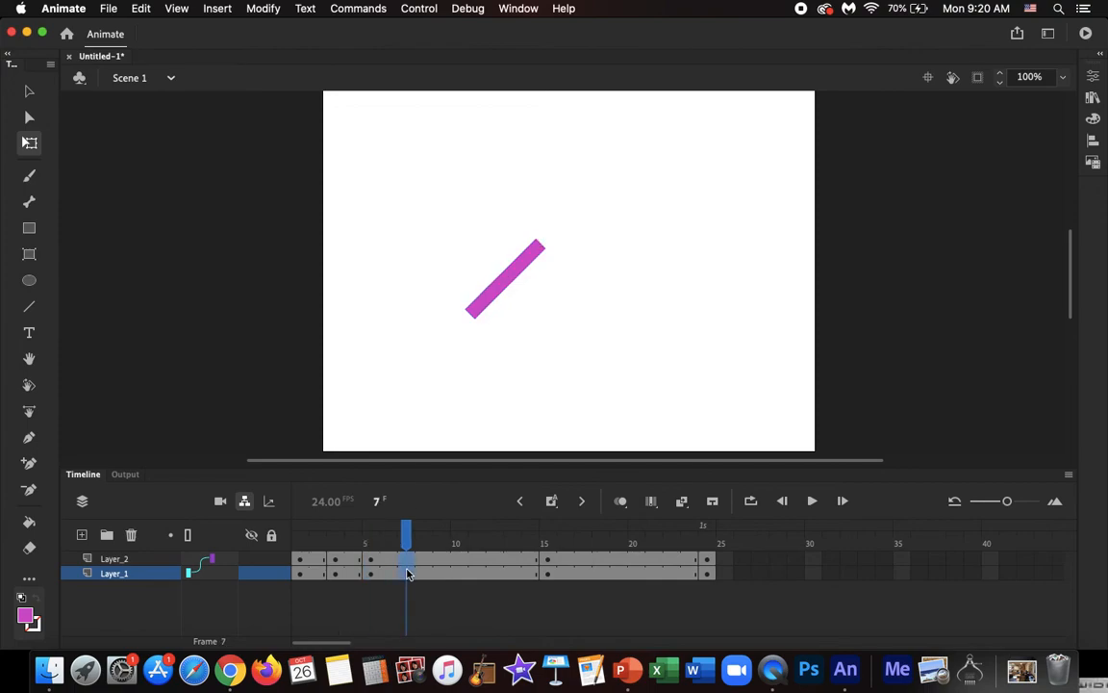
right_click(408, 568)
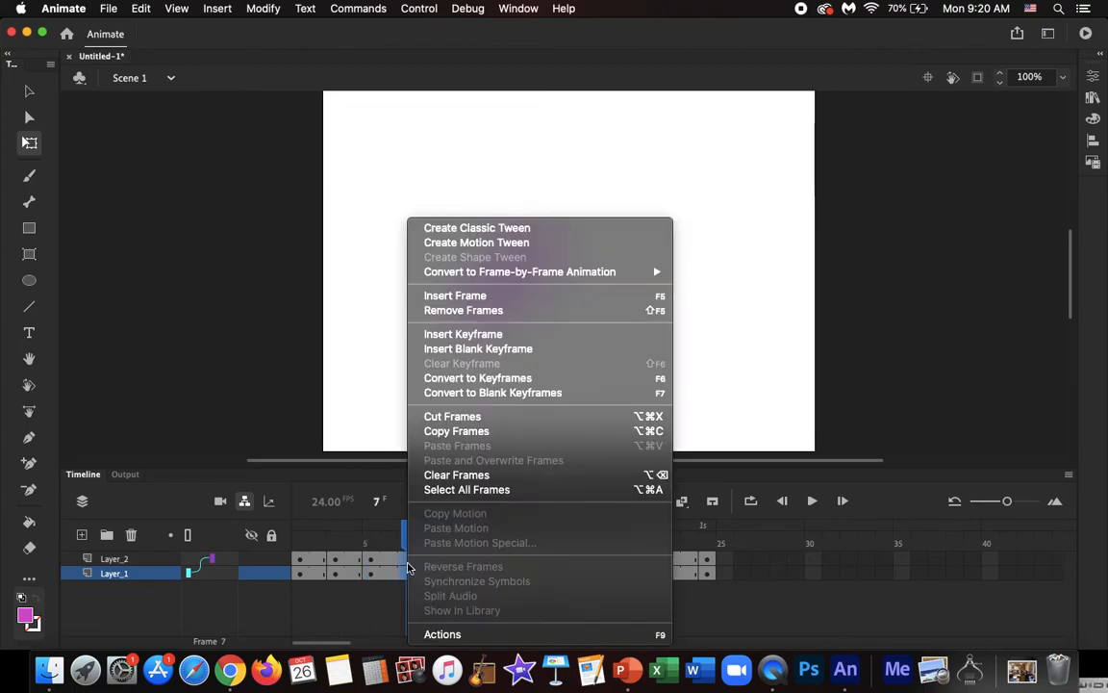
click(460, 334)
click(440, 560)
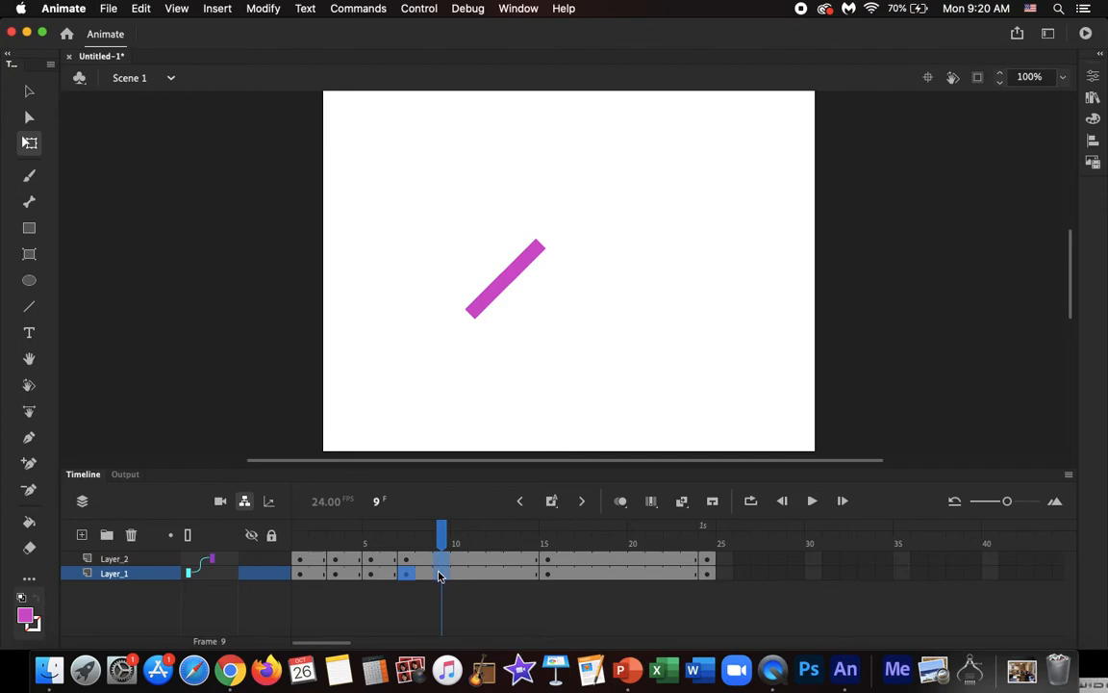
right_click(441, 574)
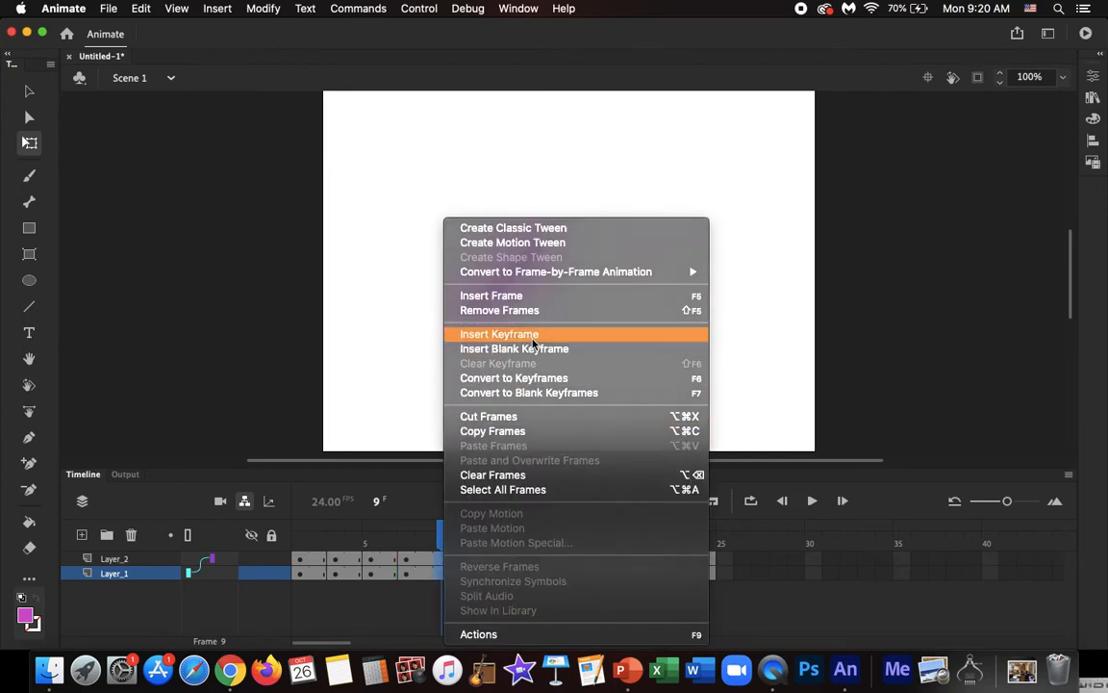
click(533, 338)
At frame 3, rotate the lower bar segment on Layer_2 counterclockwise about its joint until it hangs vertically.
drag(443, 533, 220, 537)
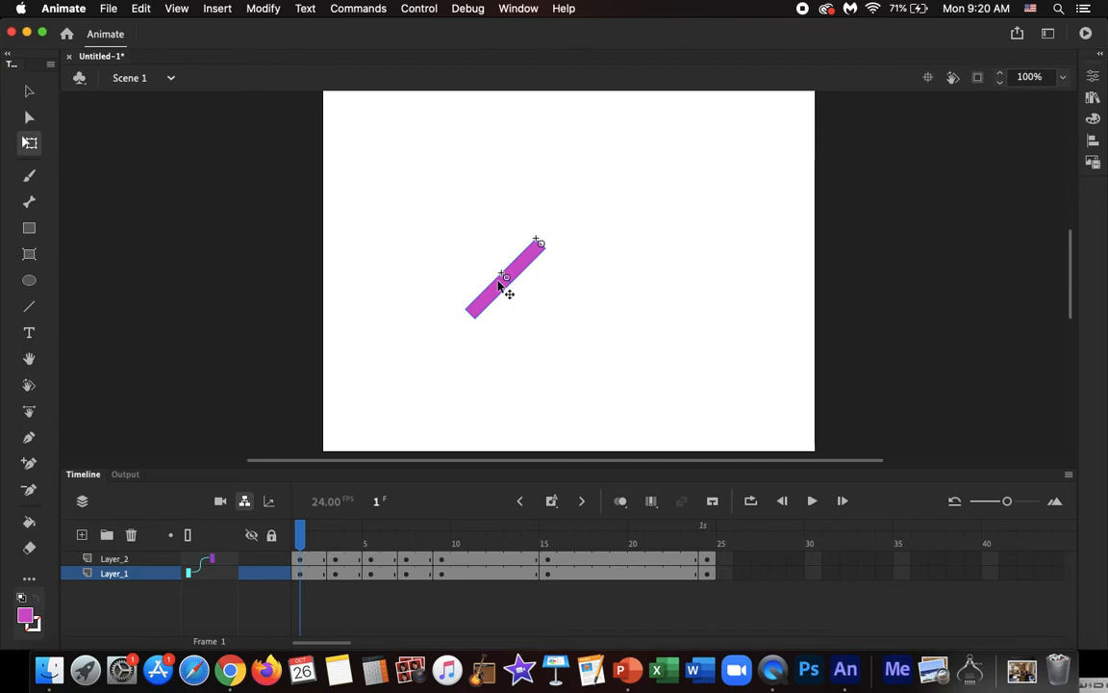
click(584, 336)
click(335, 573)
click(484, 305)
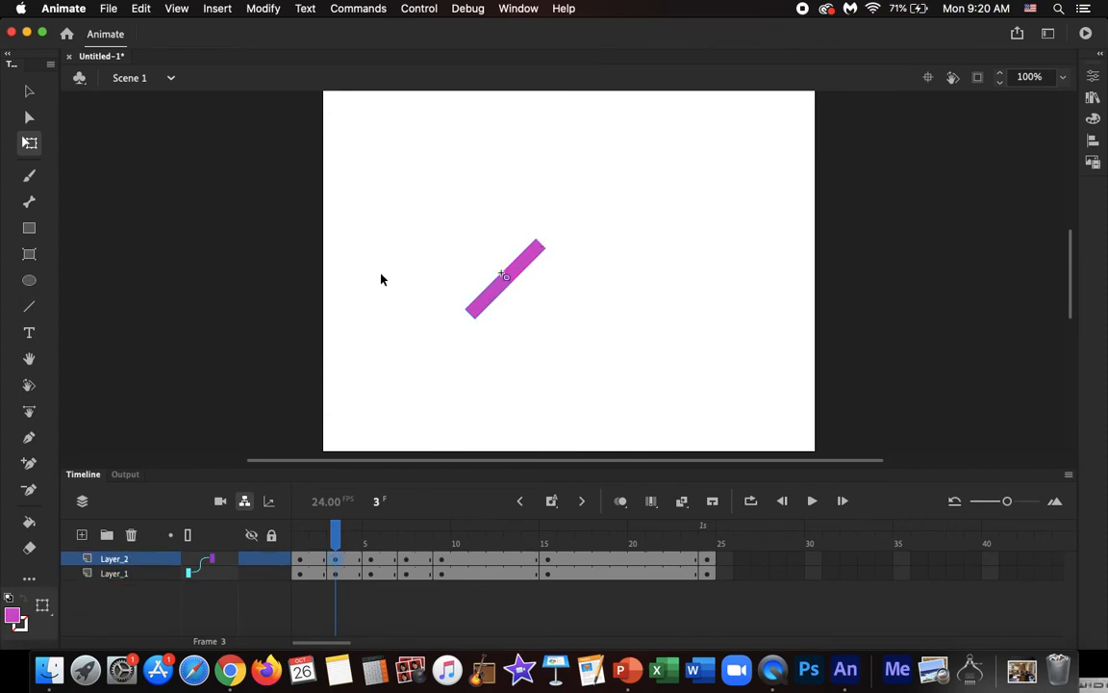
click(29, 142)
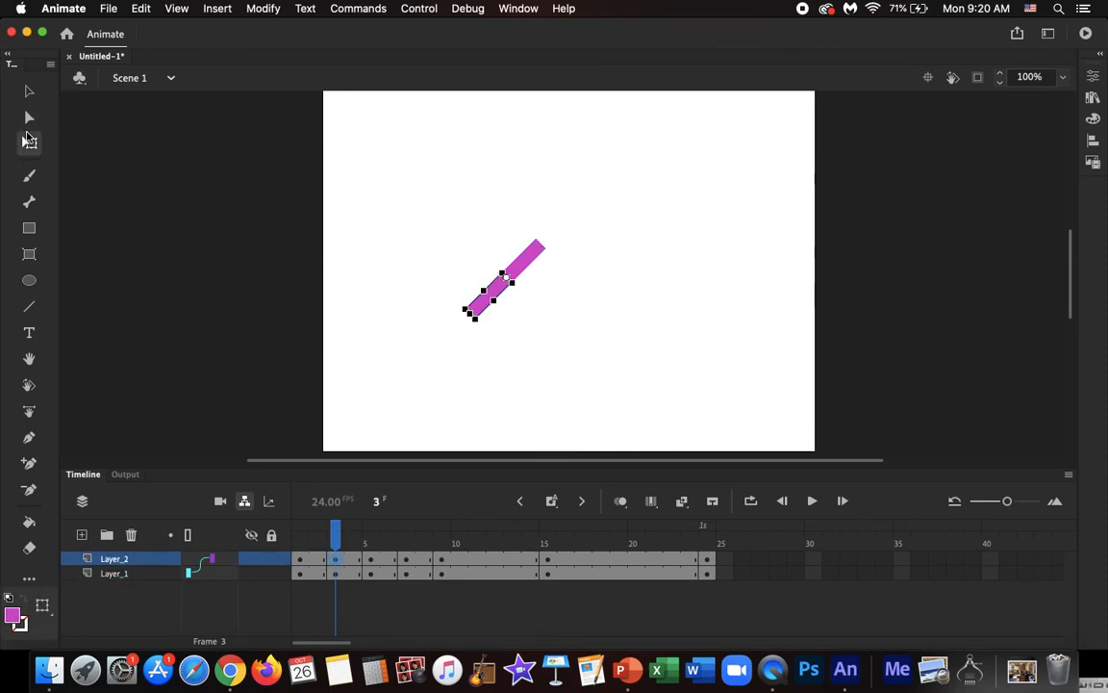
drag(477, 330, 517, 348)
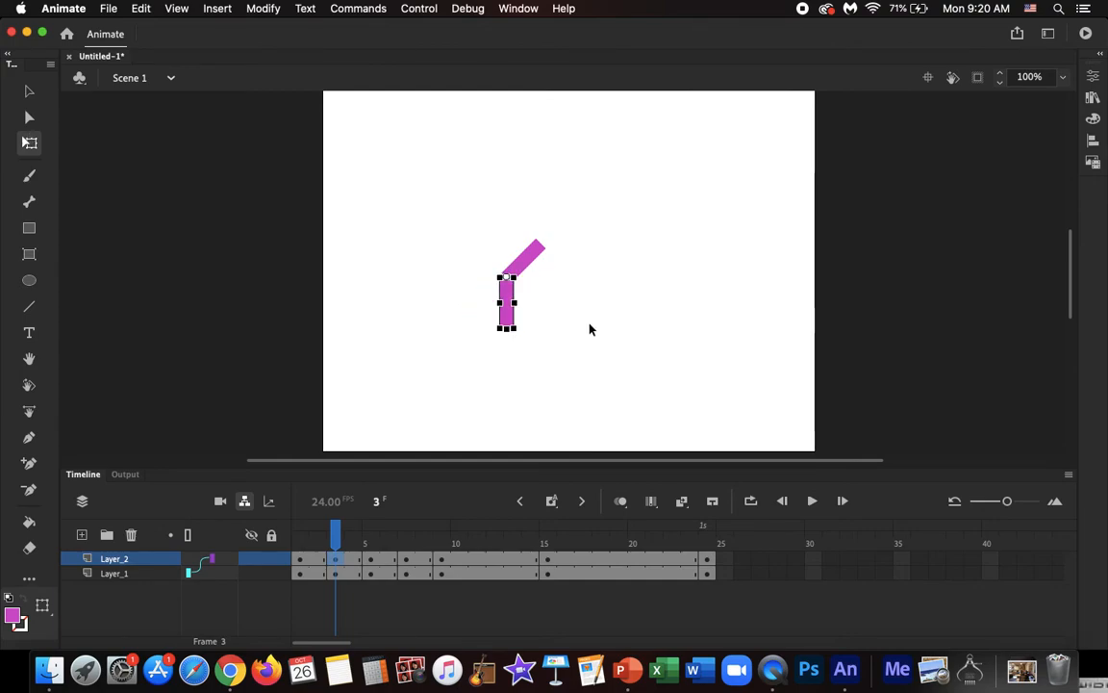
click(585, 331)
mouse_move(337, 545)
mouse_down()
mouse_move(318, 545)
mouse_move(340, 551)
mouse_up()
drag(314, 546, 335, 556)
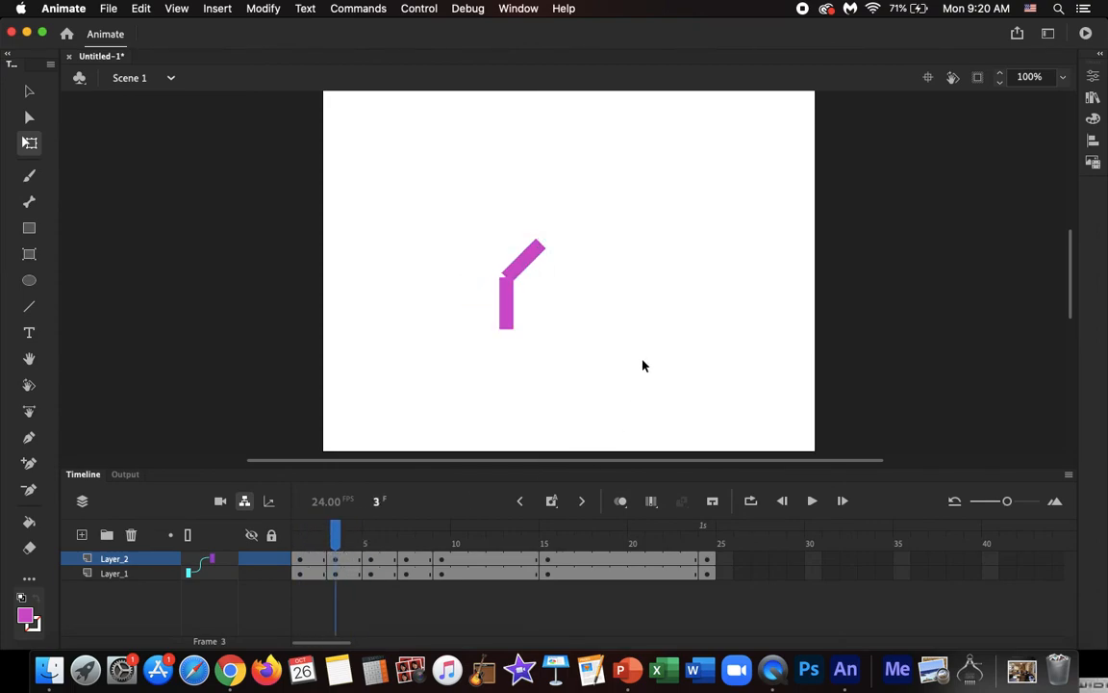
click(507, 301)
click(545, 307)
click(508, 304)
click(586, 291)
At frame 5, rotate the lower segment counterclockwise to vertical, and swing the upper segment counterclockwise to slightly past vertical.
drag(337, 540, 372, 542)
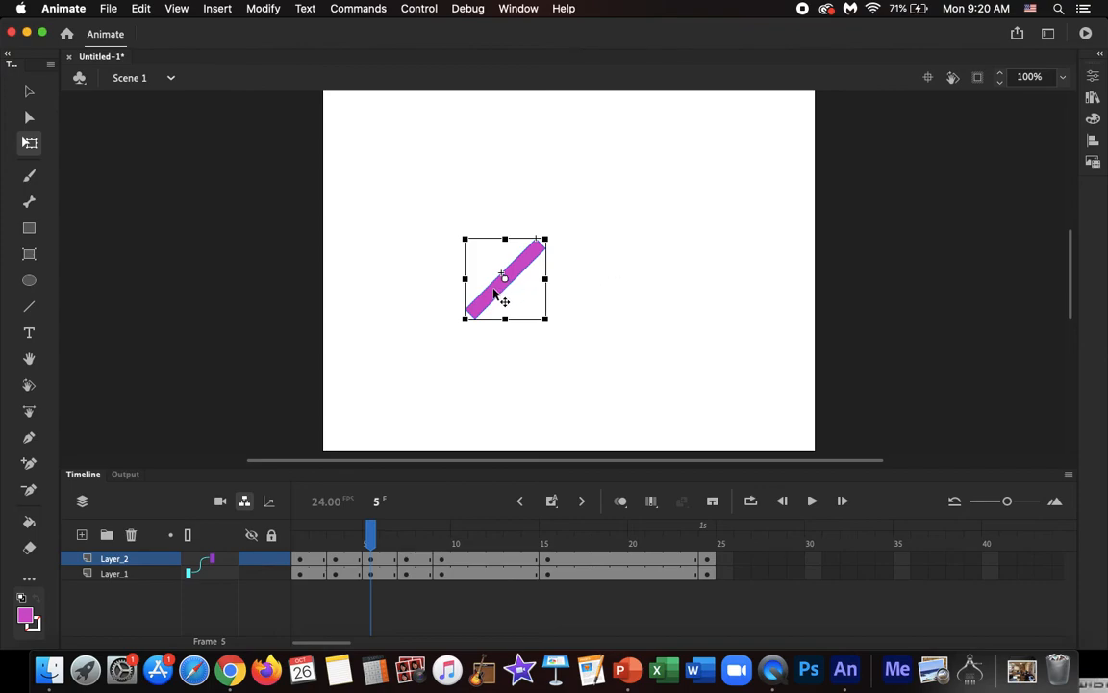
click(522, 376)
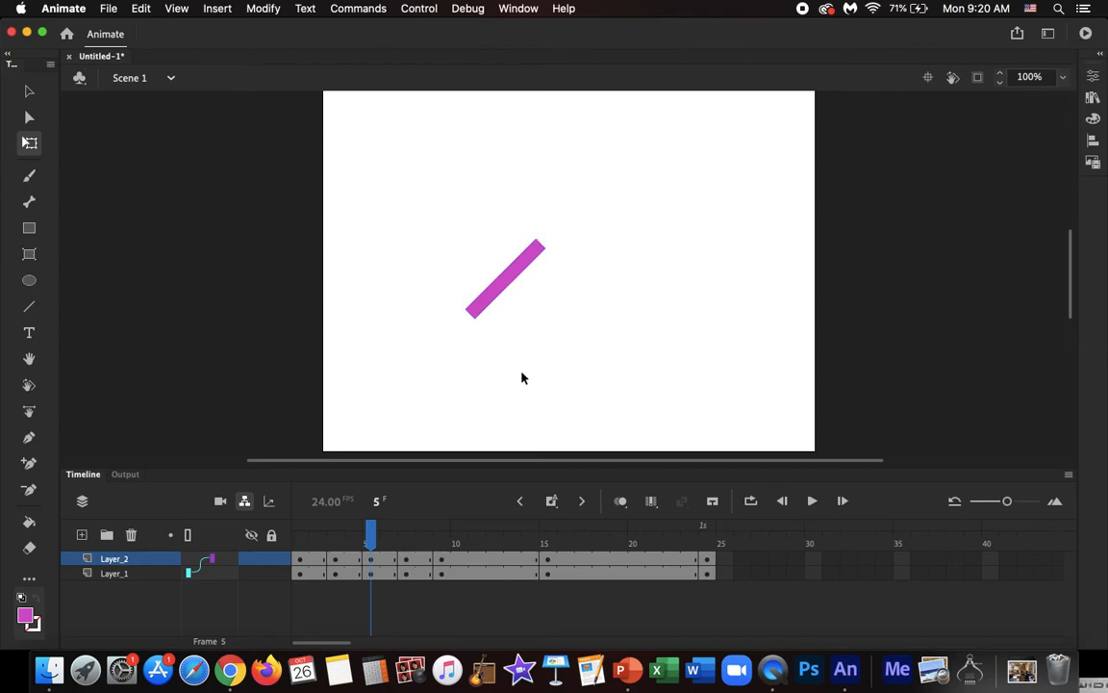
click(493, 296)
drag(477, 334, 517, 356)
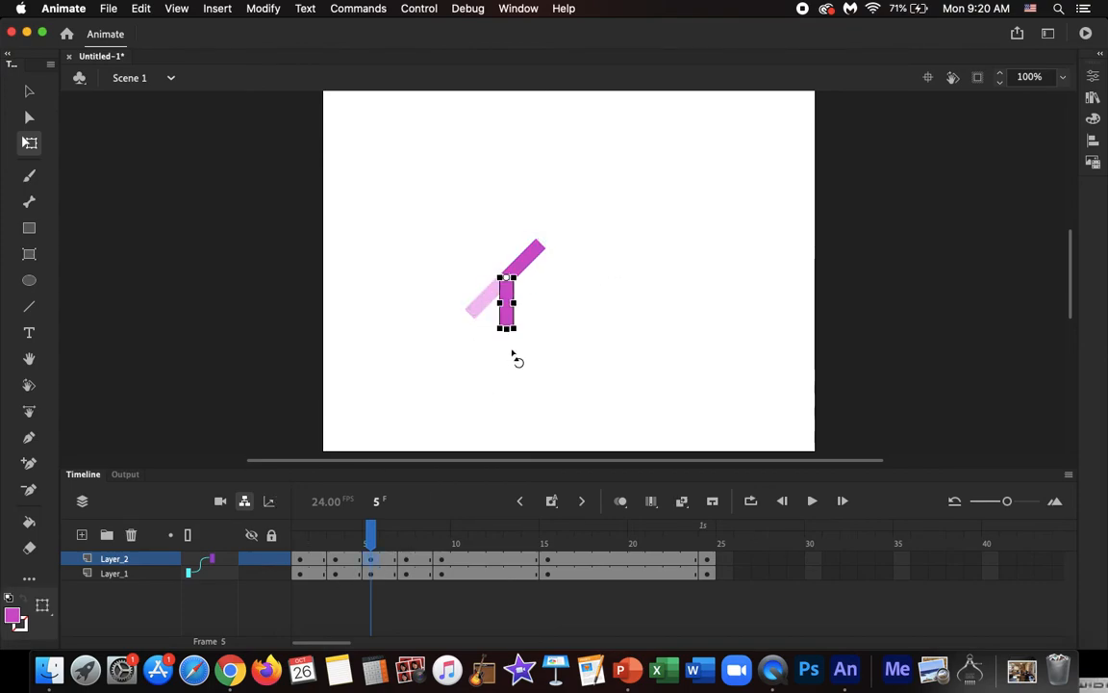
click(515, 246)
click(520, 264)
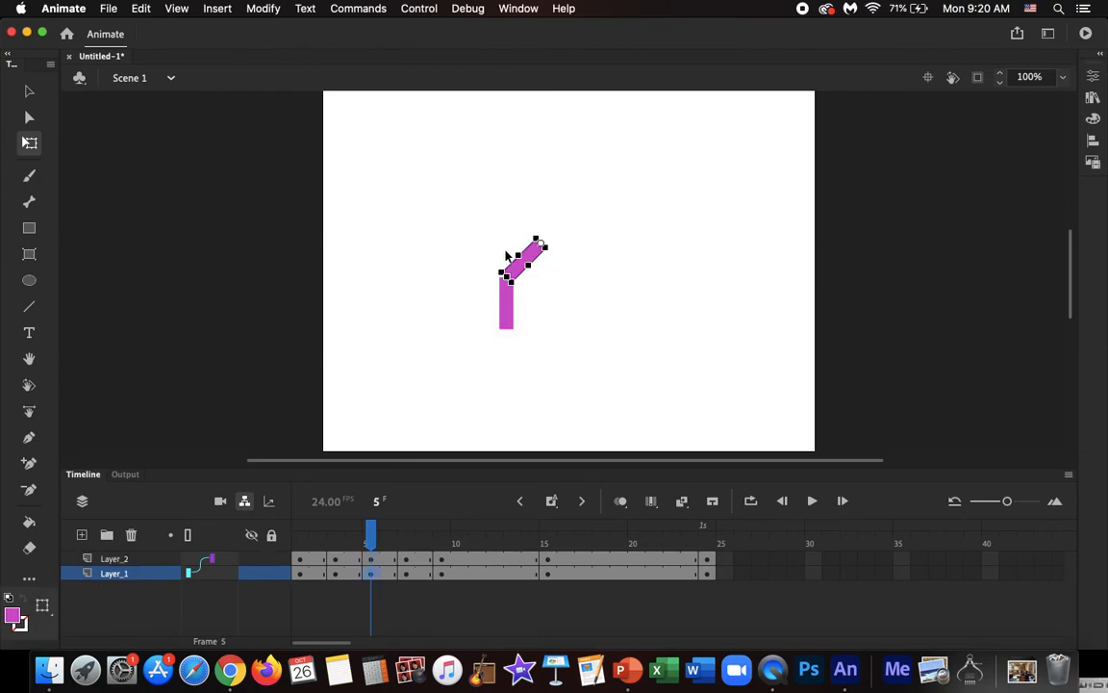
drag(492, 276, 527, 319)
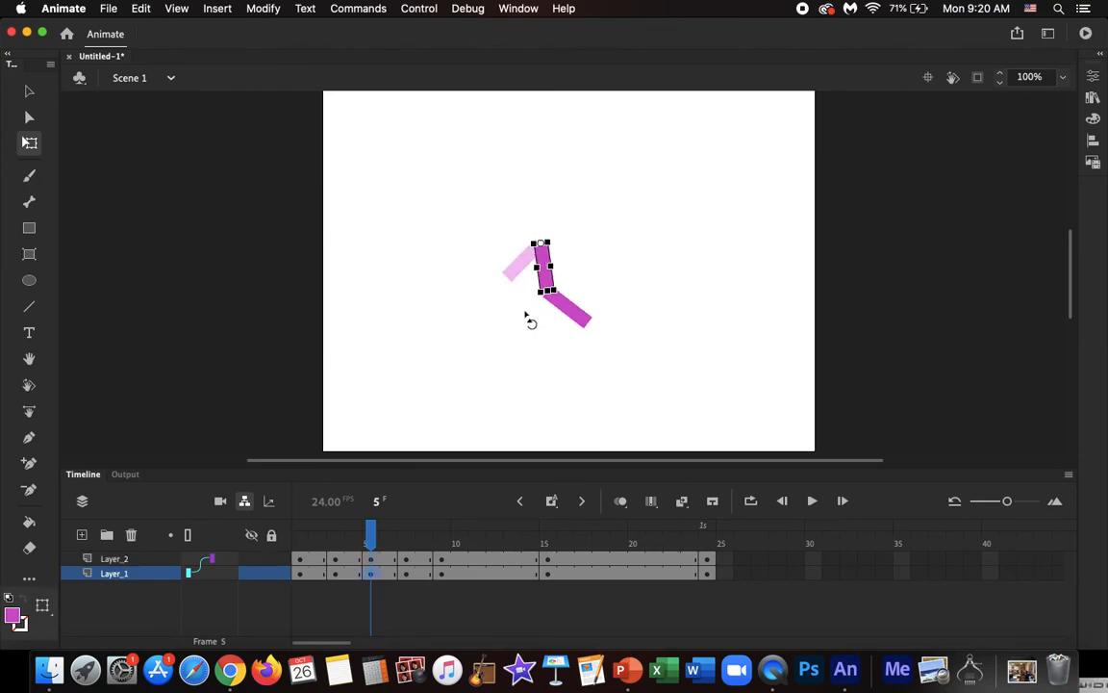
click(505, 326)
At frame 7, rotate the lower segment counterclockwise about its joint, and swing the upper segment further counterclockwise than at frame 5.
drag(372, 551, 408, 547)
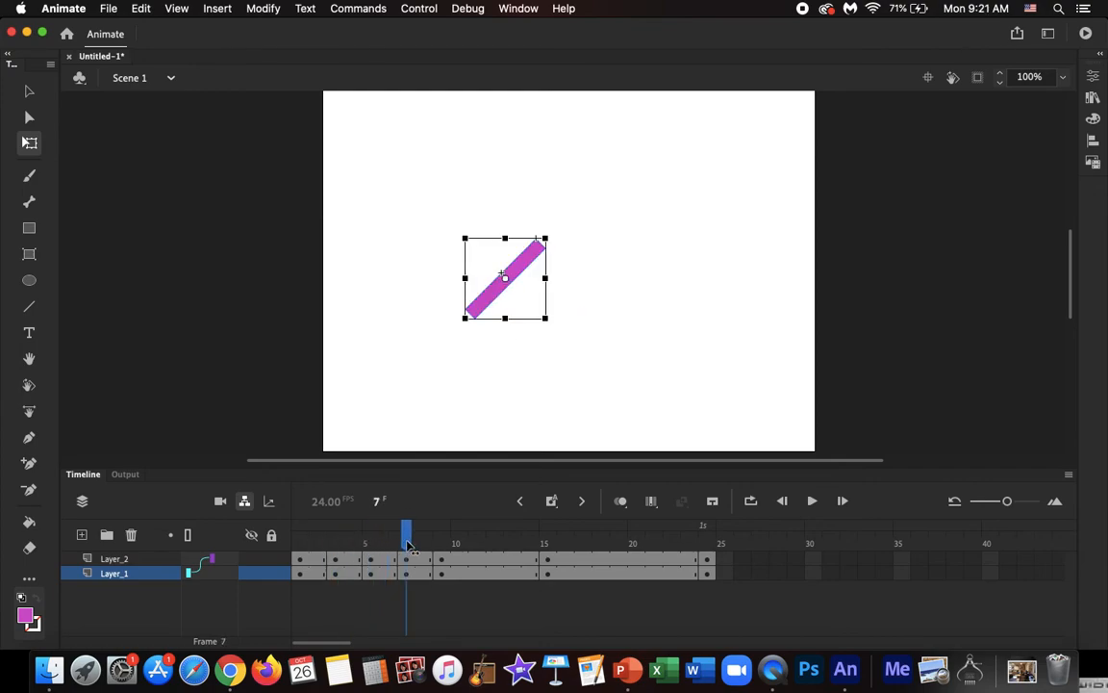
click(554, 341)
click(471, 316)
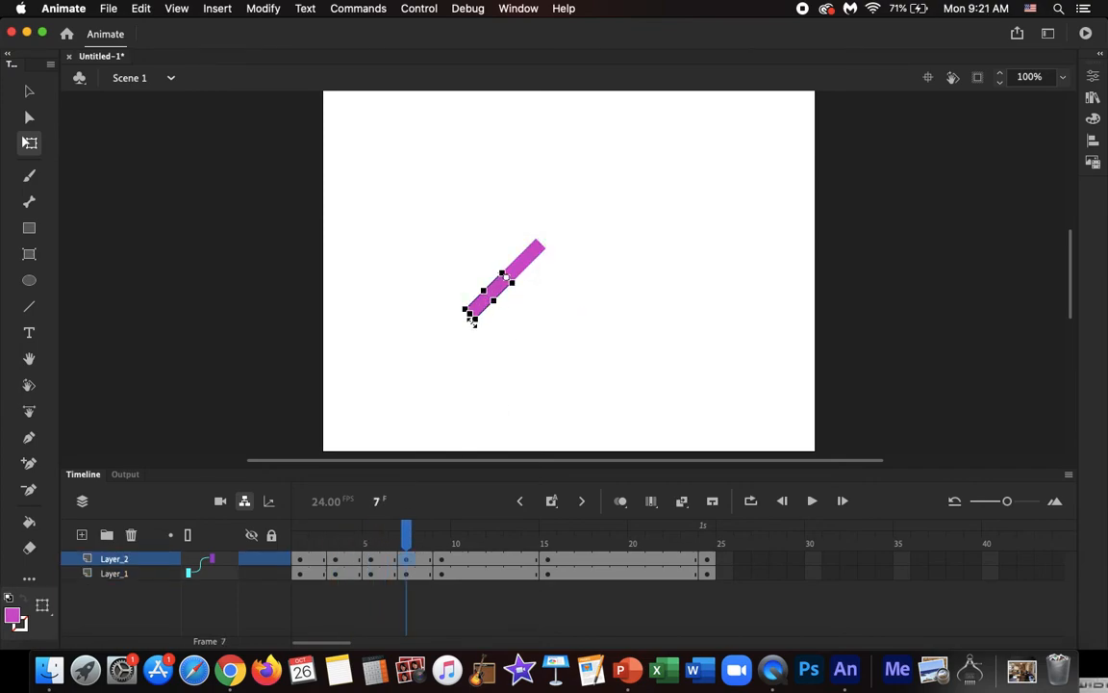
drag(473, 333, 527, 332)
click(501, 276)
drag(491, 277, 585, 348)
click(574, 383)
At frame 9, swing the upper segment to point down and right, rotate the lower segment to point steeply upward, and return to frame 1.
drag(408, 531, 439, 561)
click(519, 267)
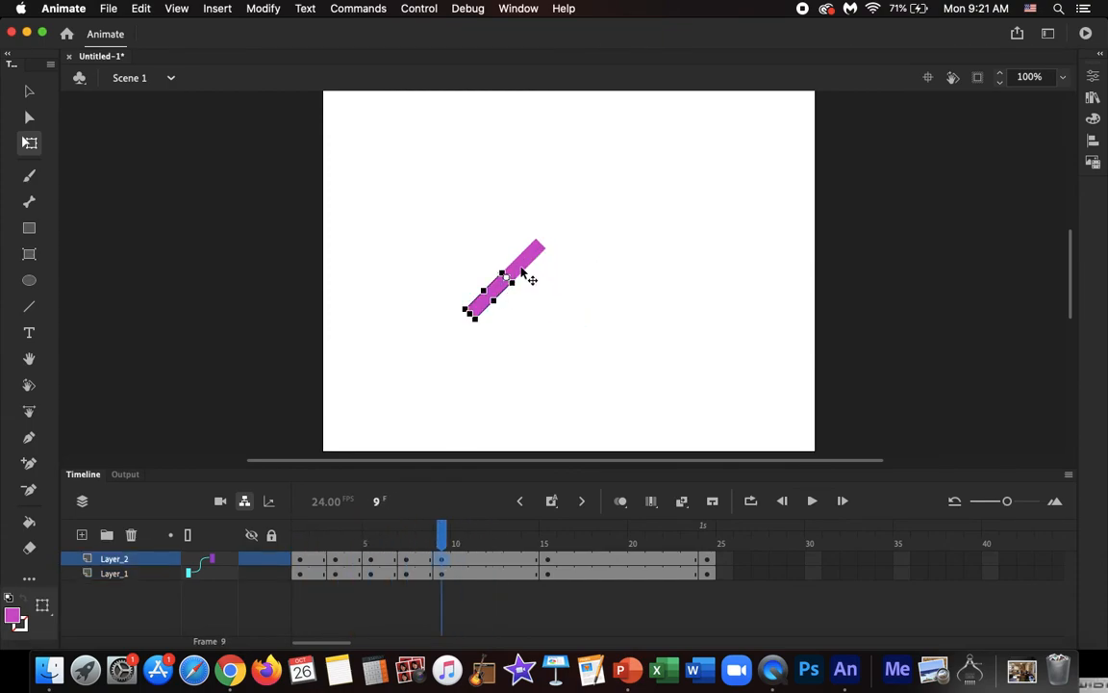
drag(492, 271, 607, 210)
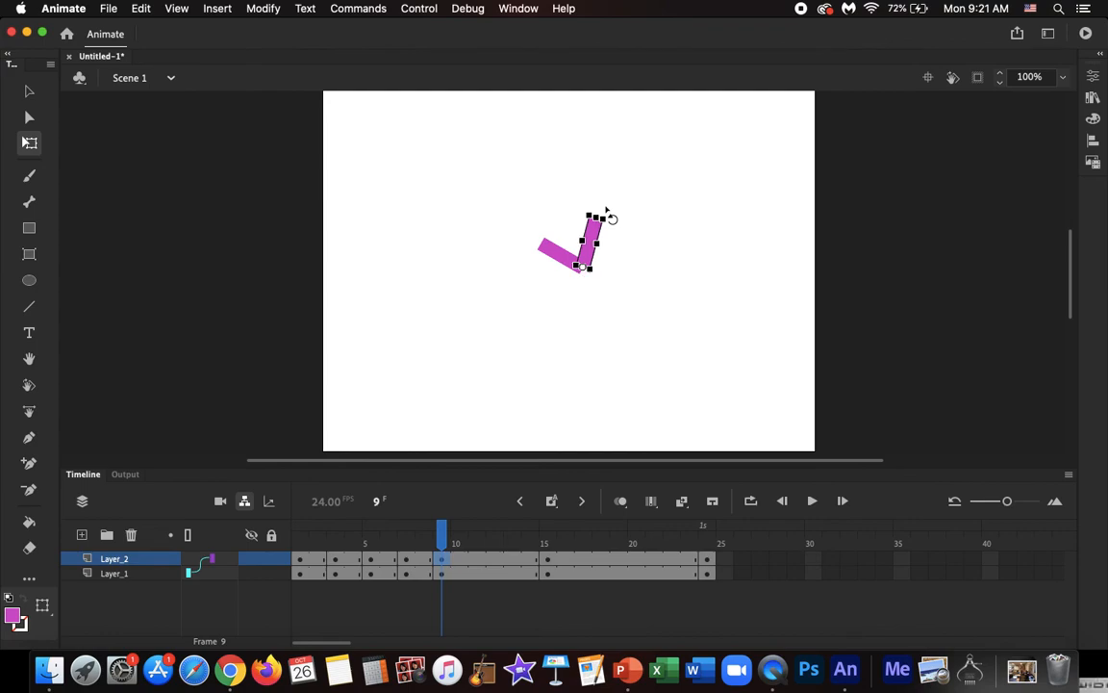
click(648, 228)
drag(445, 544, 269, 497)
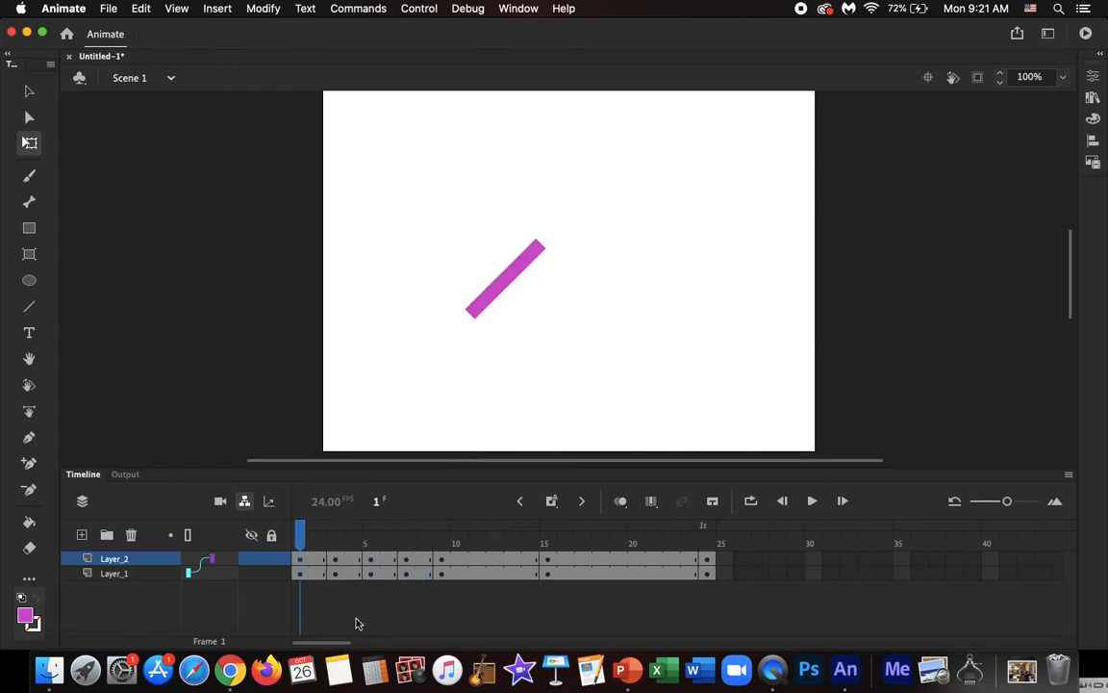